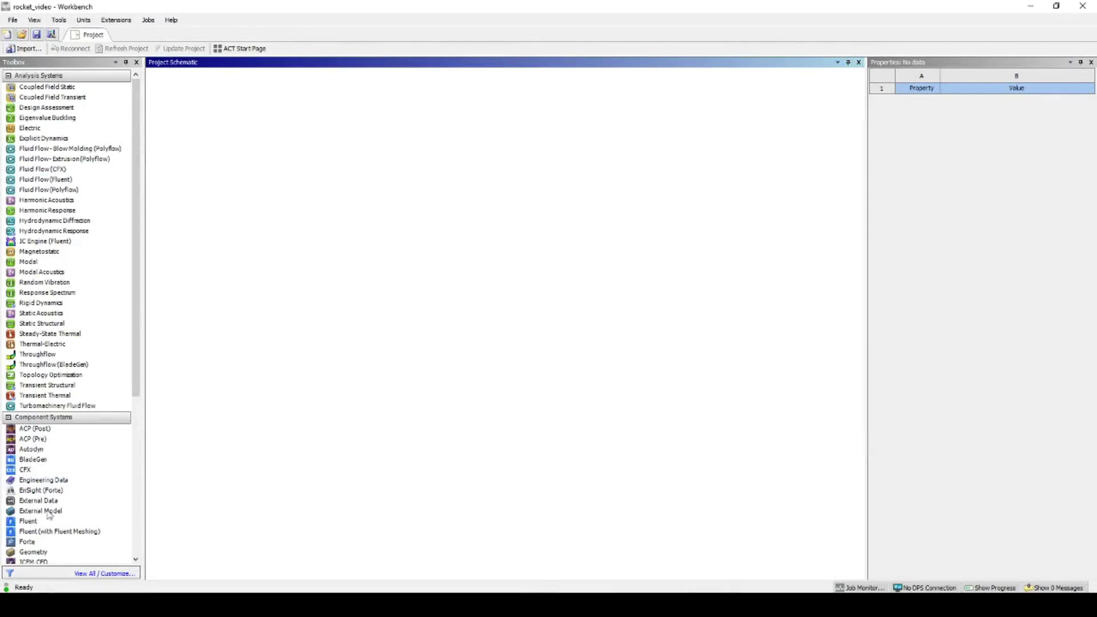
Step: Add a Geometry component system to the project schematic and import rocket.scdoc into it
drag(34, 553, 35, 559)
drag(220, 190, 227, 135)
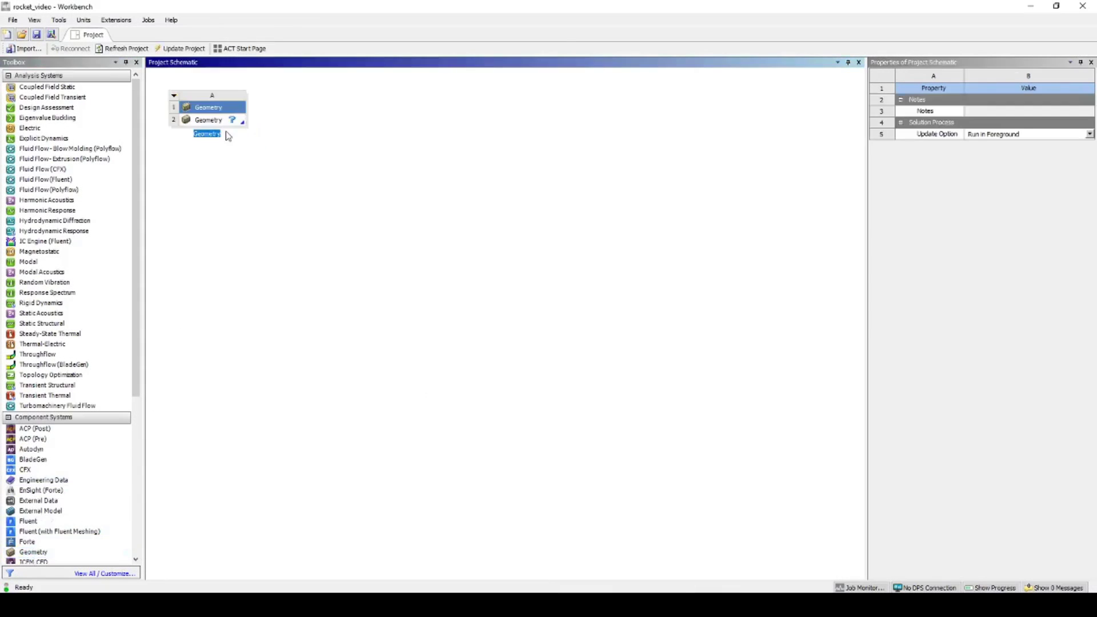
right_click(226, 126)
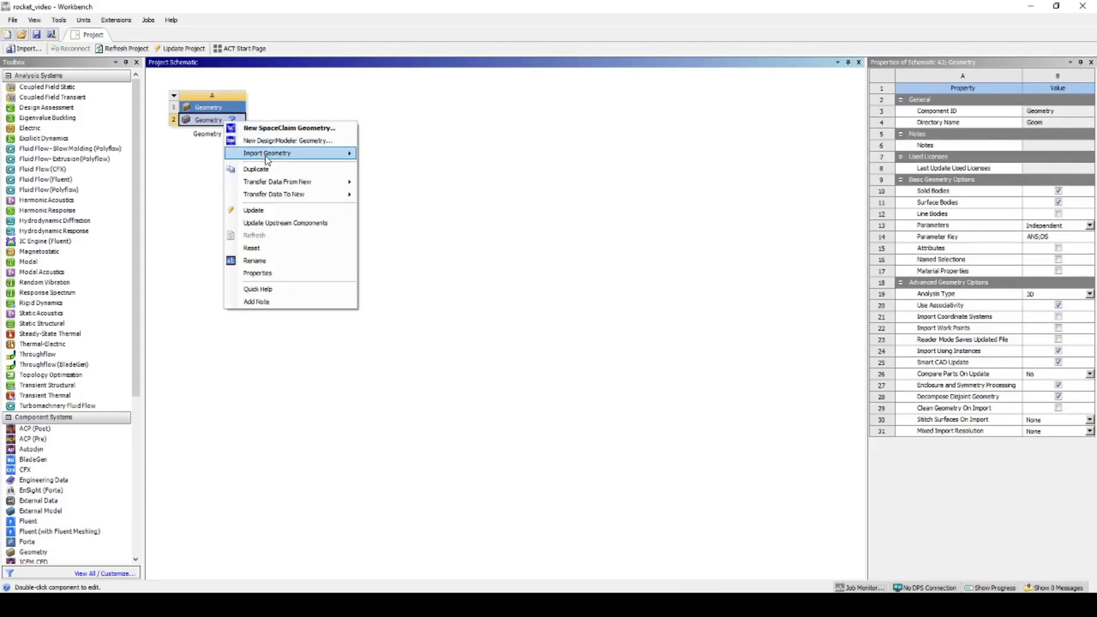
mouse_move(349, 153)
click(392, 170)
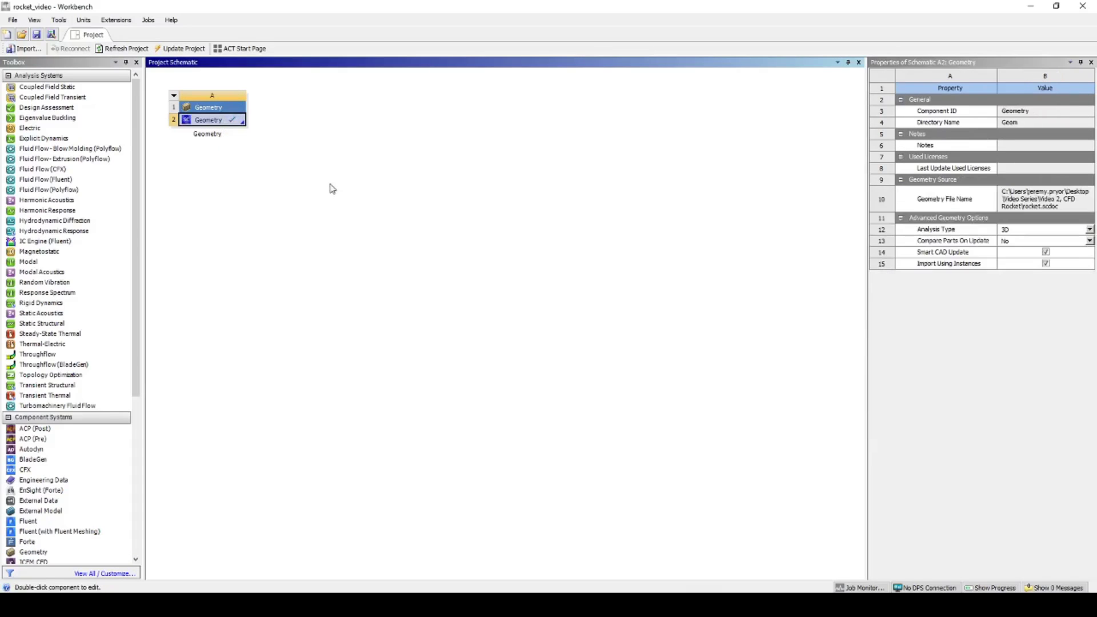
Step: Open the imported geometry in SpaceClaim and pick out the rocket's solid body
double_click(223, 123)
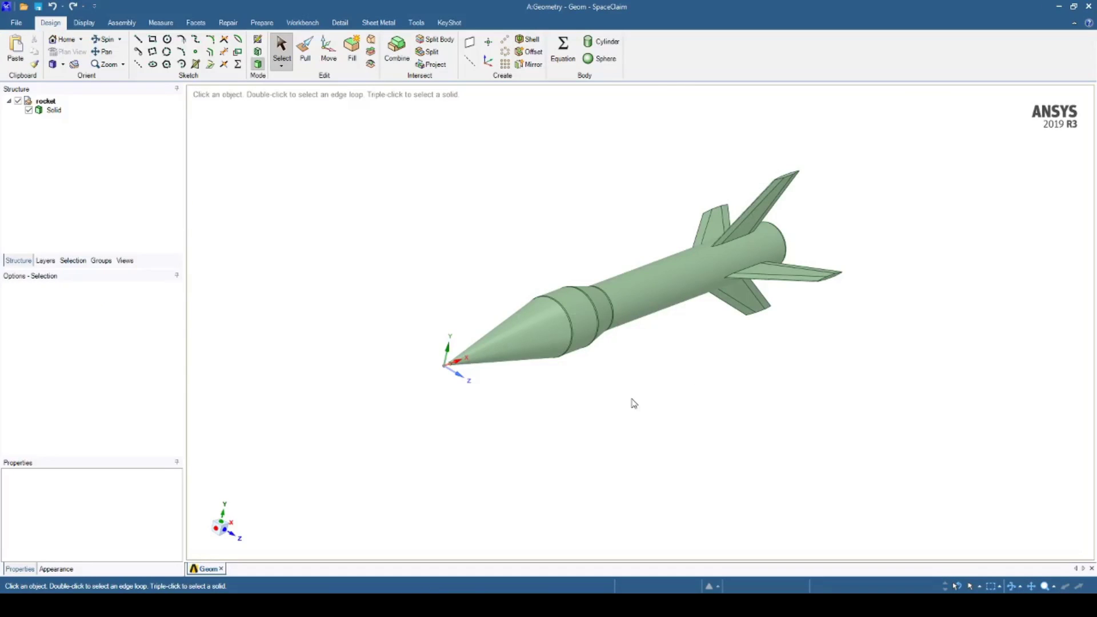
click(53, 110)
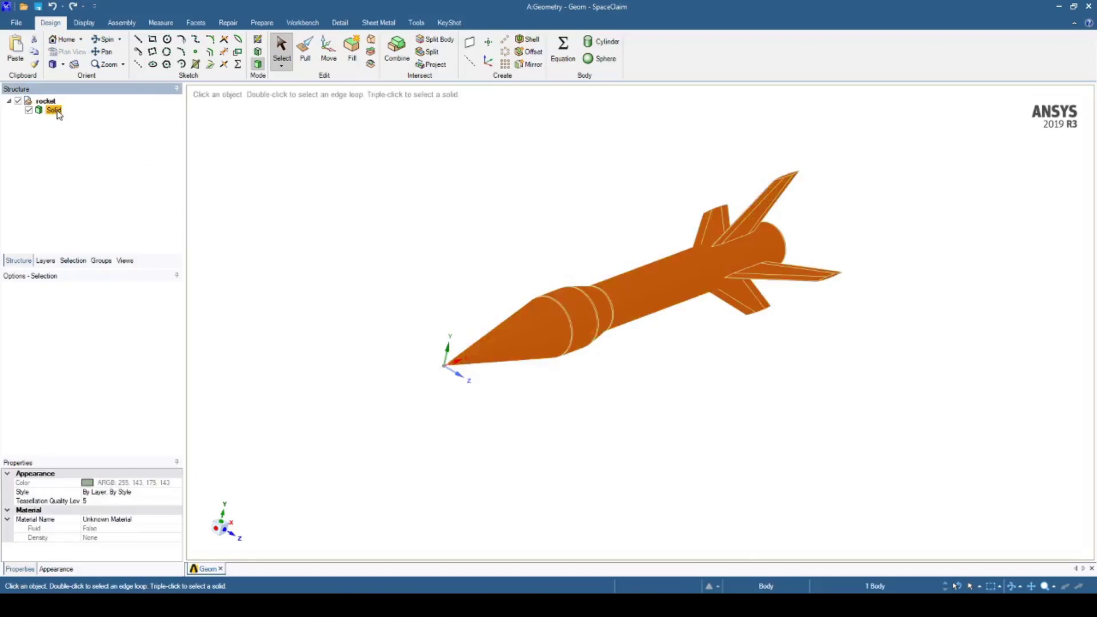
right_click(54, 110)
click(83, 120)
click(578, 366)
middle_drag(578, 365, 623, 326)
Step: Set up a cylindrical Enclosure around the rocket body and orient it along the X axis
click(261, 22)
click(130, 50)
scroll(351, 281, down, 3)
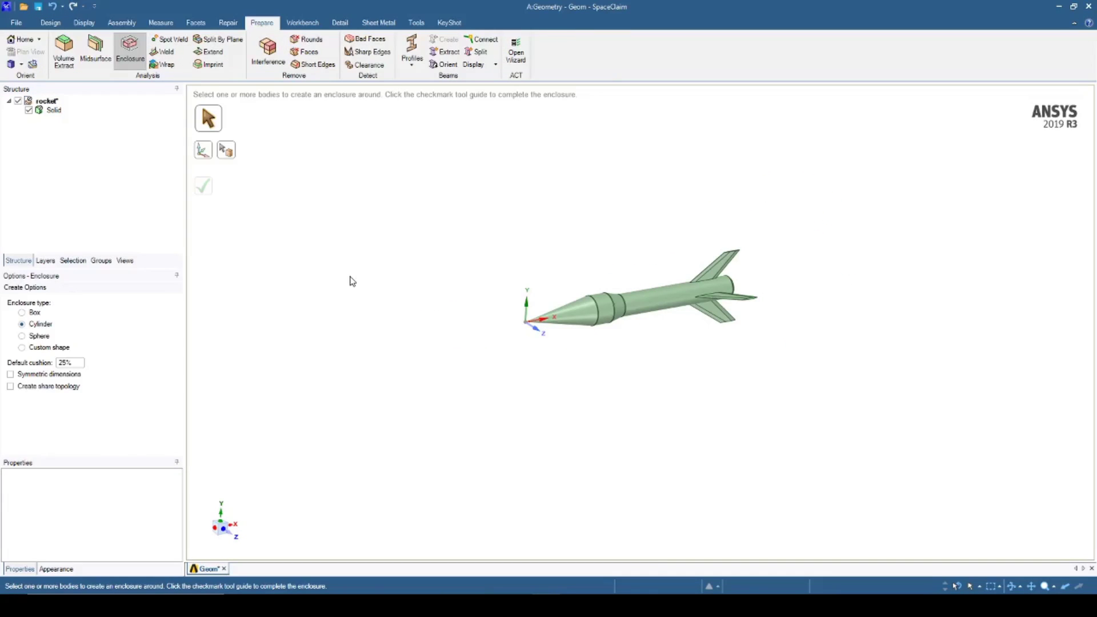
click(610, 304)
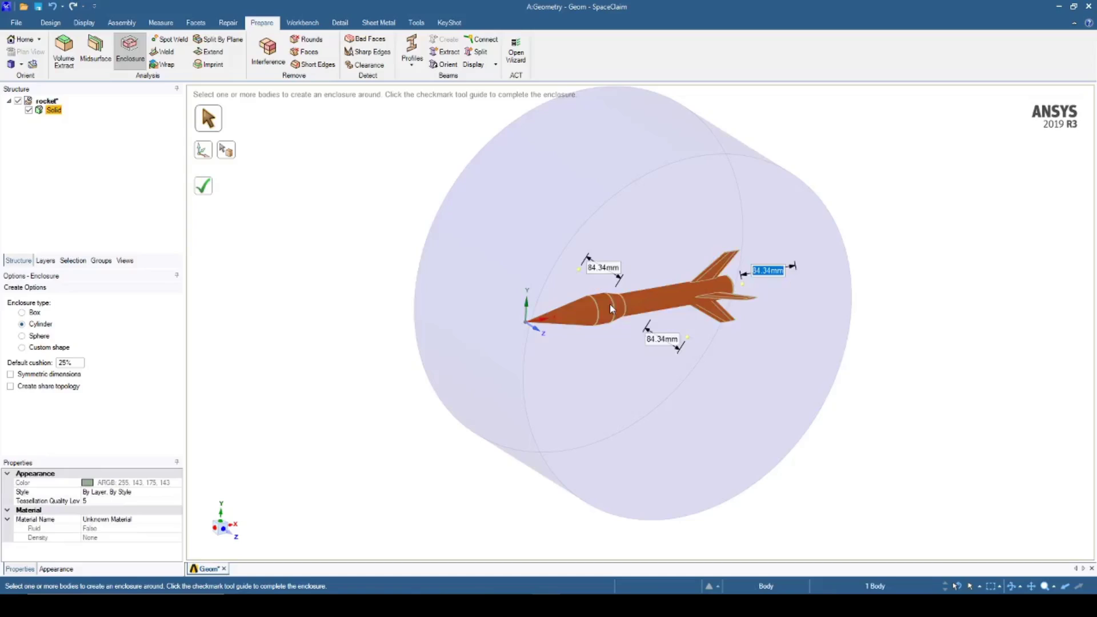
click(207, 152)
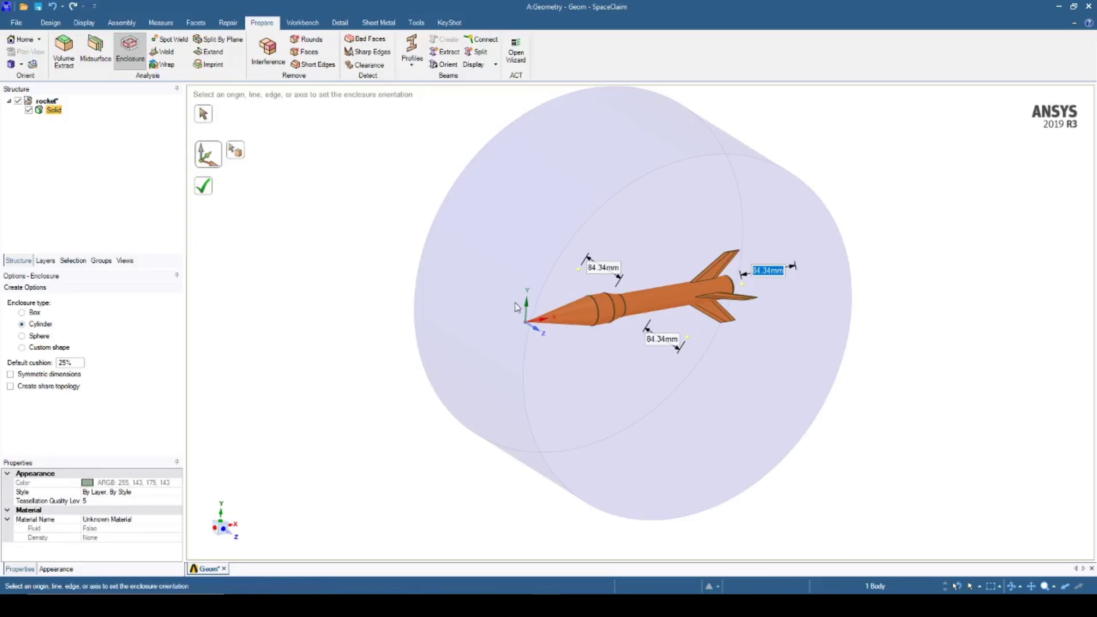
click(544, 324)
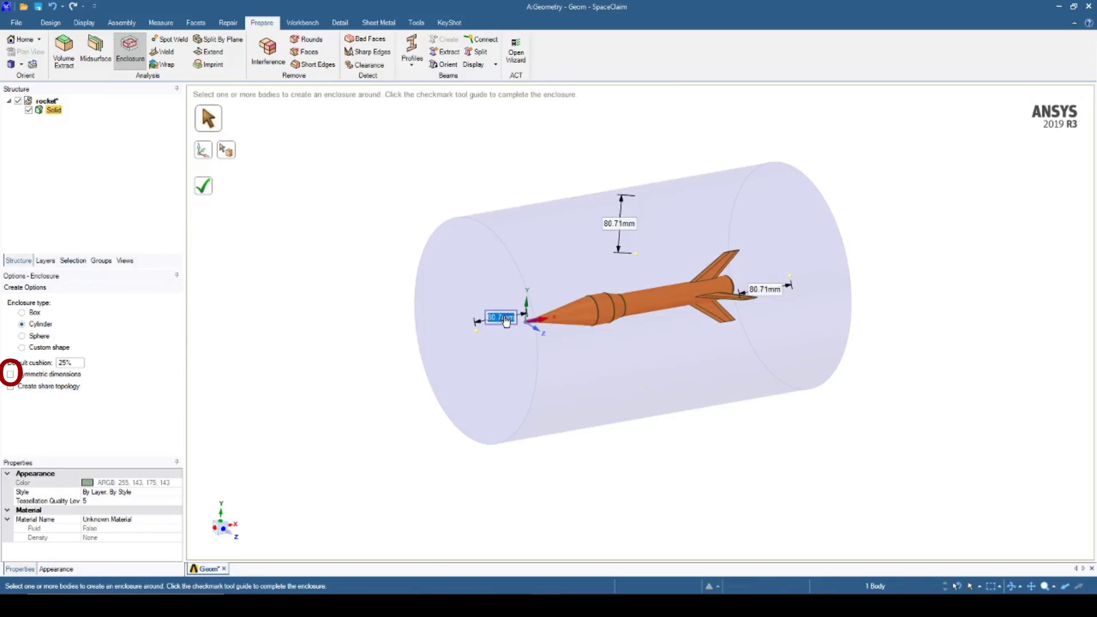
Step: Set the enclosure cushions to 199.99 mm ahead of the nose, 400 mm radially and 1200 mm behind the tail, and create the enclosure
text(0)
key(Return)
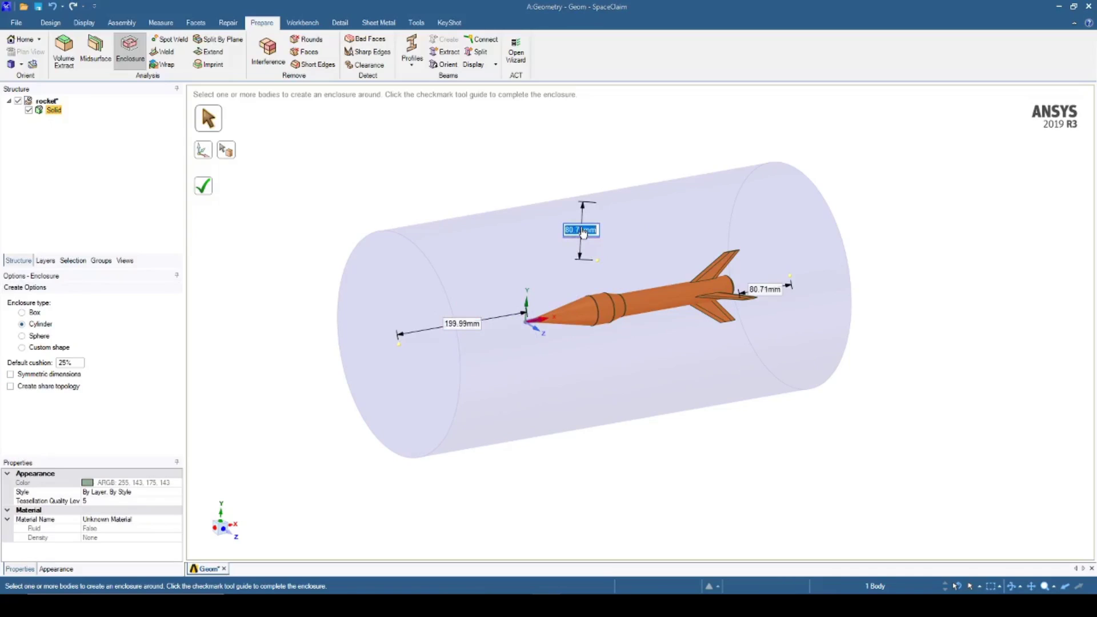
key(Return)
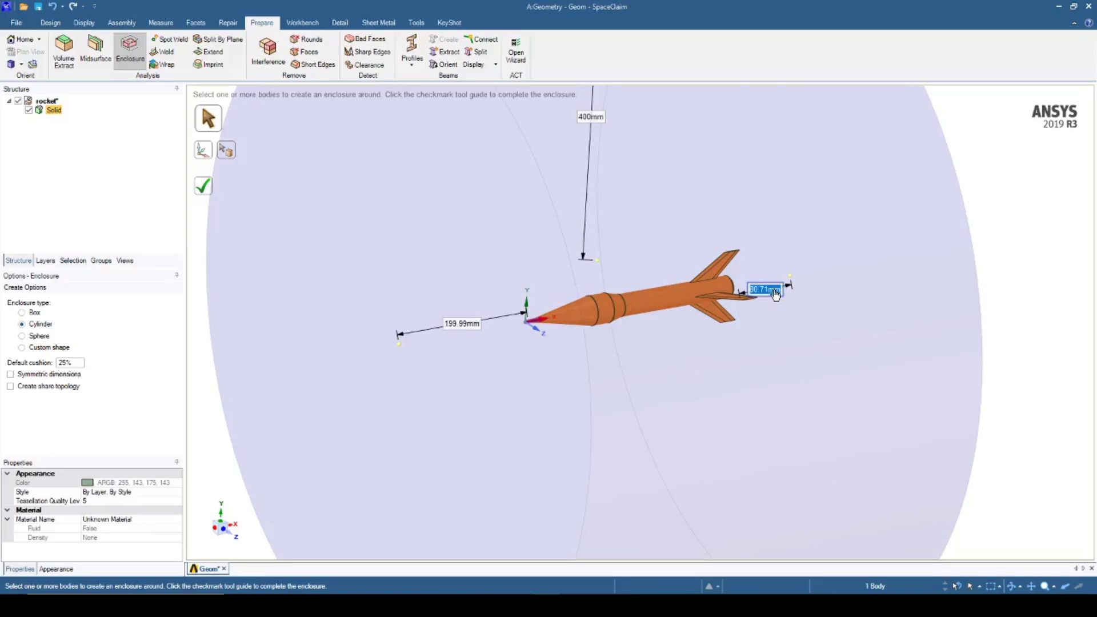
text(1200)
key(Return)
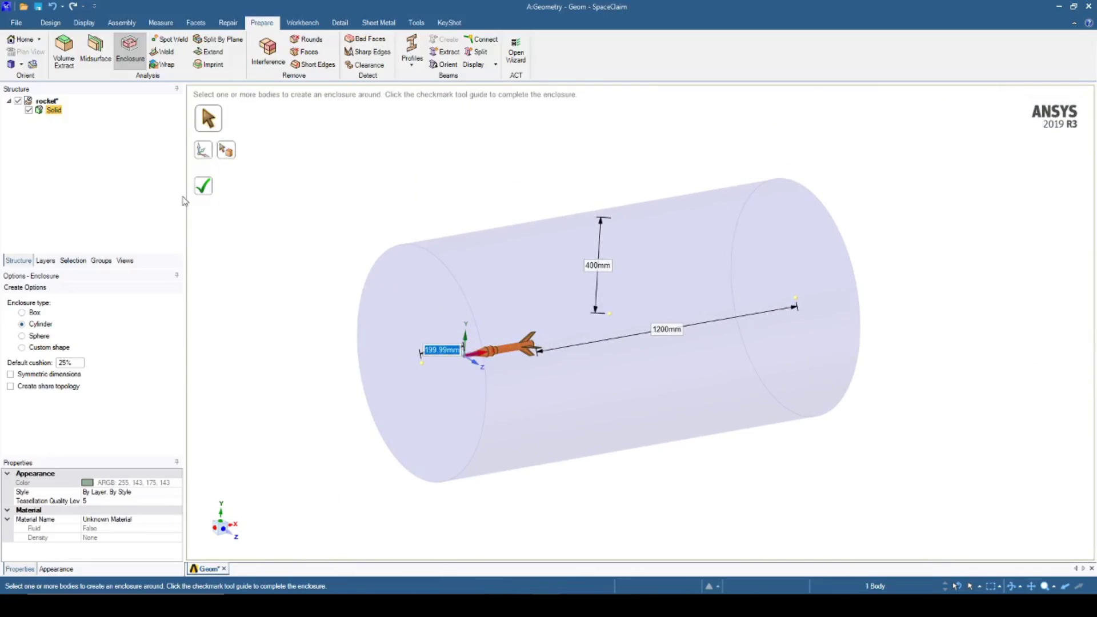
click(204, 188)
key(Escape)
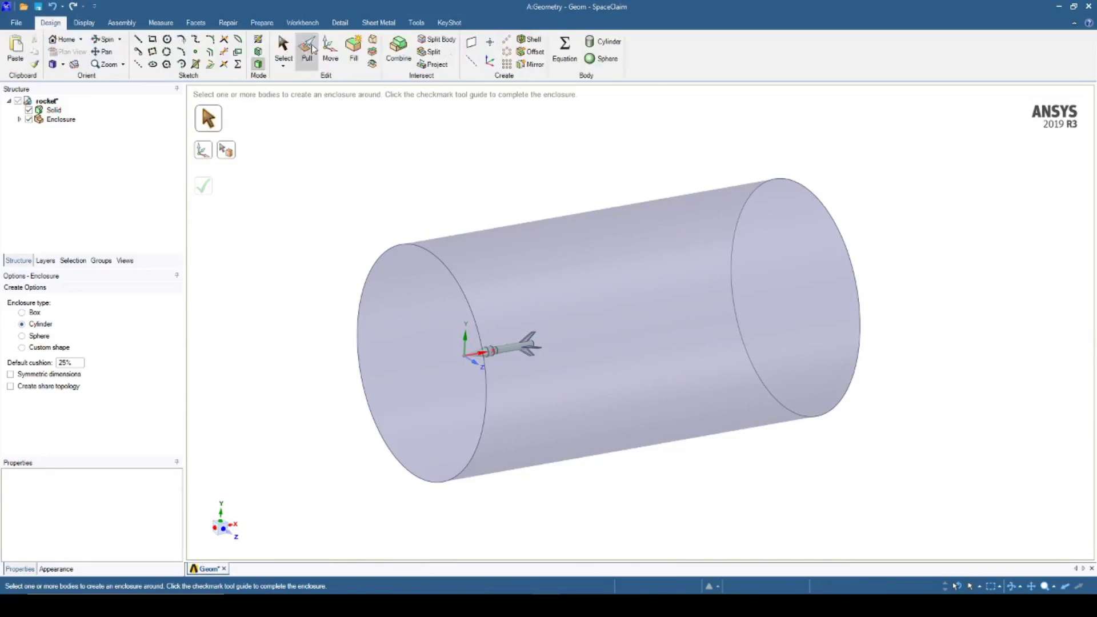
Step: Create a named selection called farfield from the enclosure's two end faces and its cylindrical face
scroll(349, 315, up, 2)
click(372, 290)
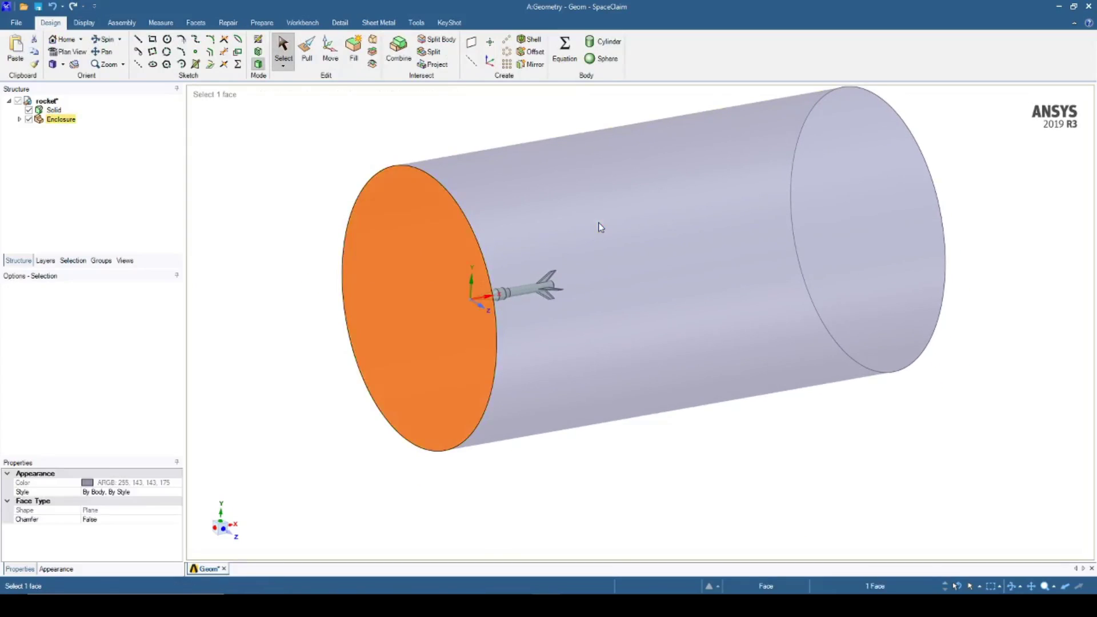
ctrl+click(600, 228)
ctrl+click(886, 164)
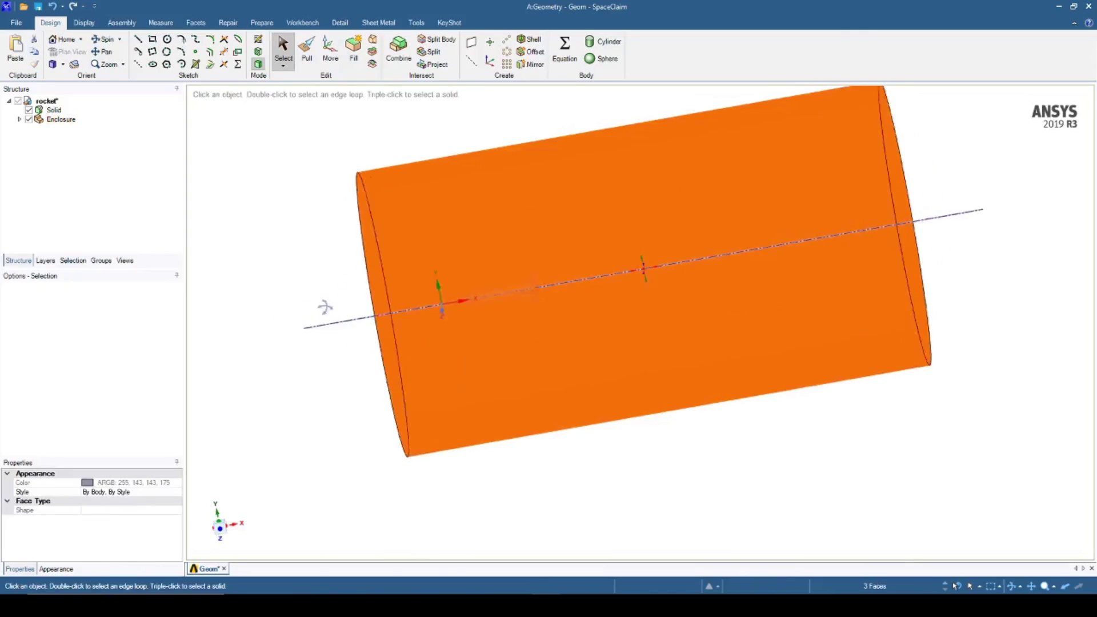
click(101, 261)
click(23, 101)
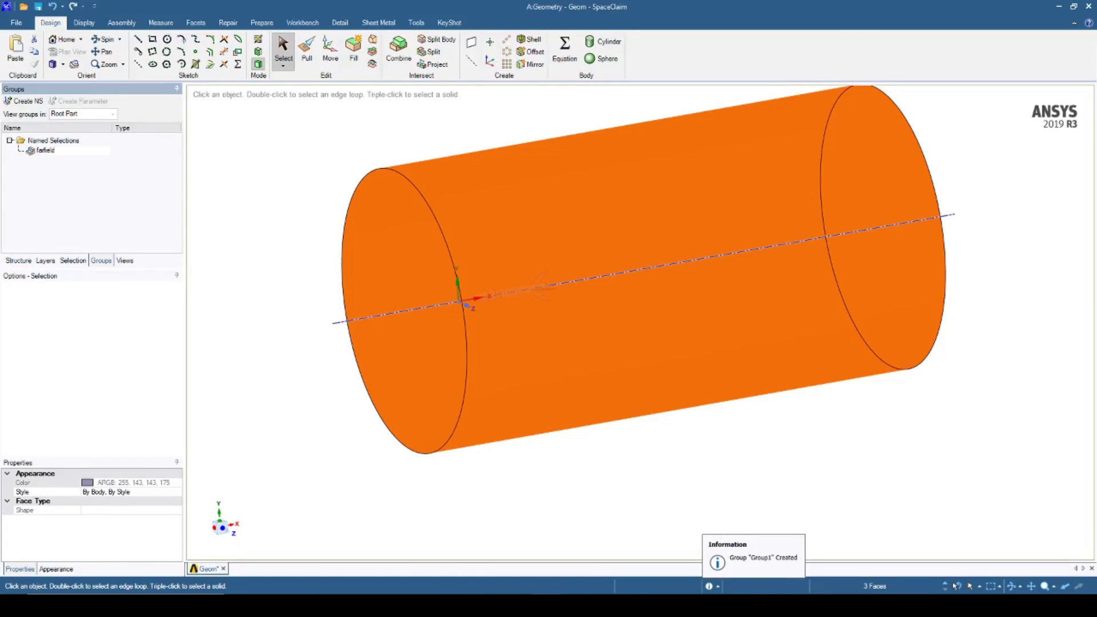
key(Return)
click(330, 287)
middle_drag(331, 287, 362, 303)
Step: Hide the enclosure and start a sketch on the XY plane through the rocket's centreline
click(17, 260)
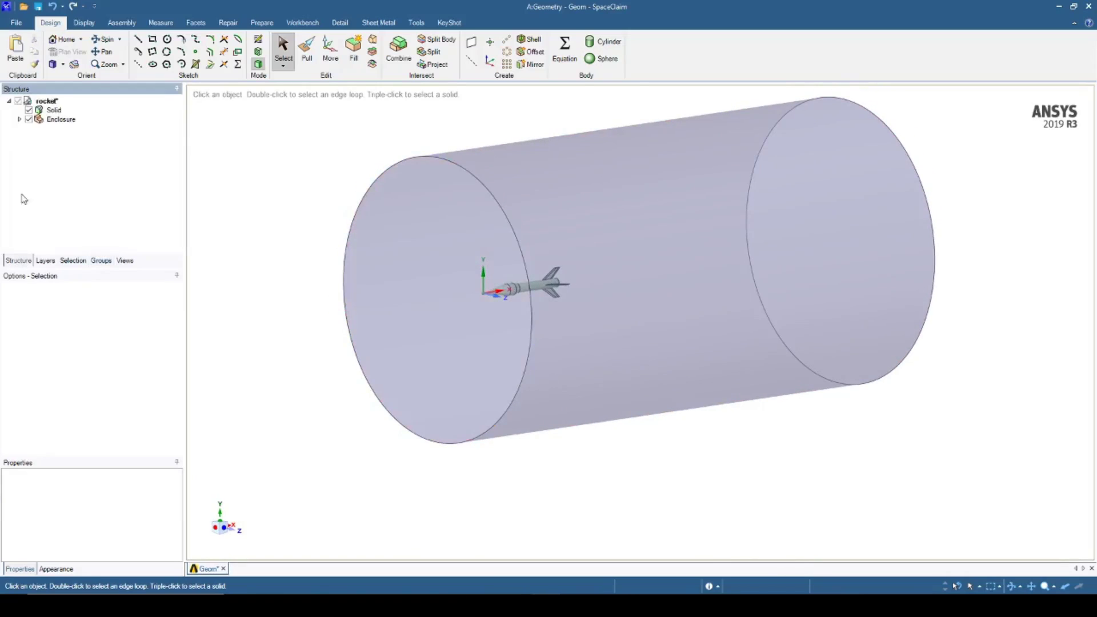
click(28, 118)
scroll(503, 303, up, 5)
middle_drag(674, 372, 607, 346)
click(400, 260)
ctrl+click(419, 272)
scroll(441, 262, up, 2)
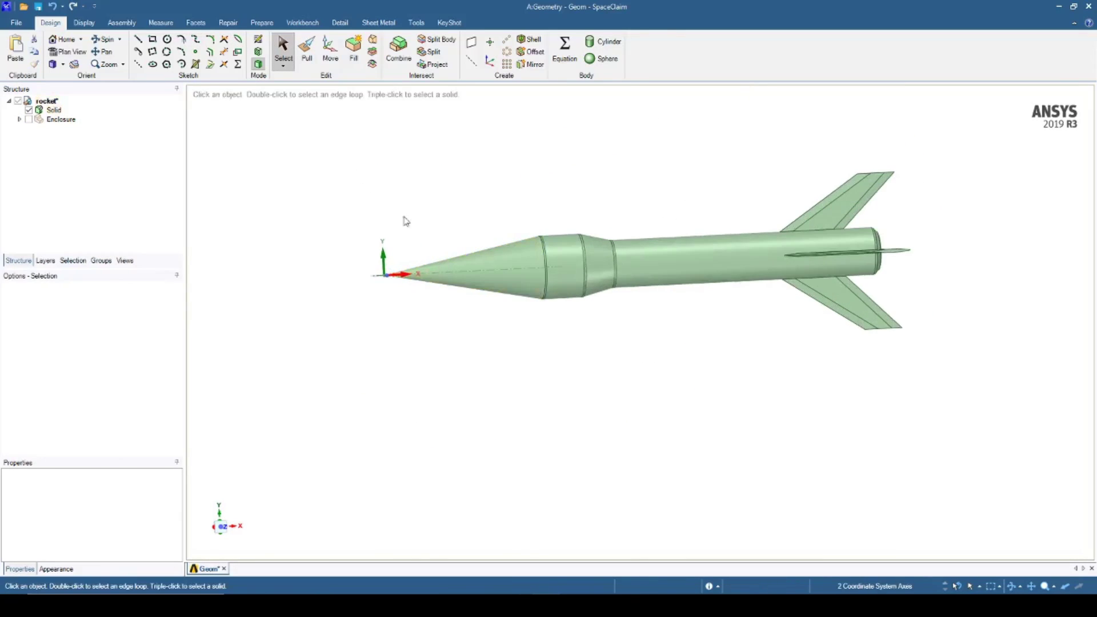
click(260, 45)
scroll(434, 348, up, 3)
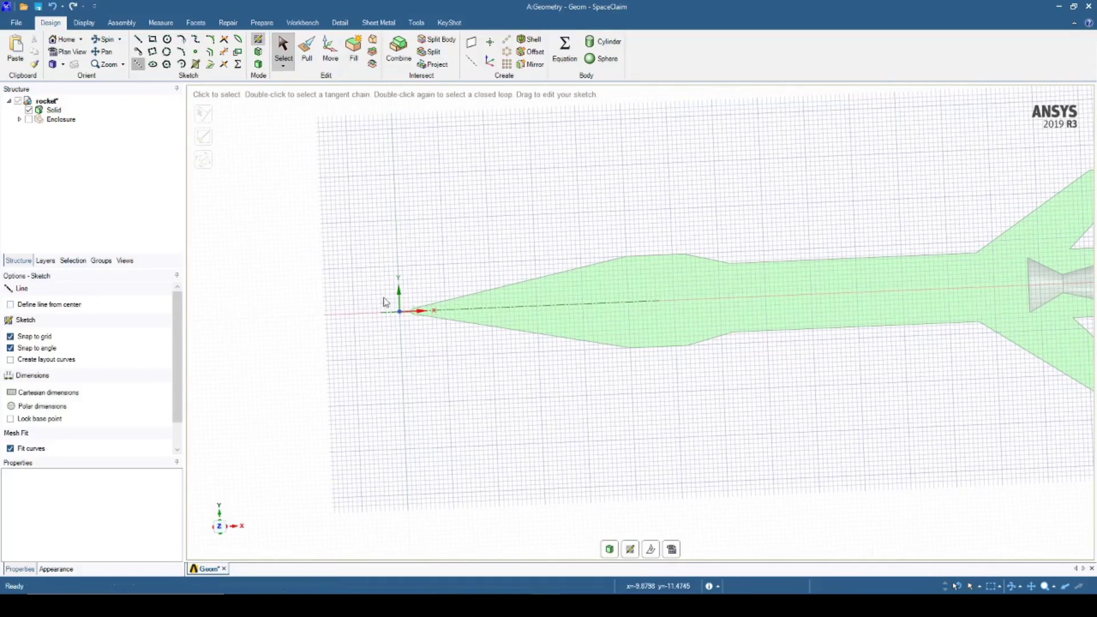
Step: Sketch a closed line profile above the rocket's nose, reaching from about 50 mm ahead of the tip to about 175 mm behind it
key(l)
click(400, 312)
click(285, 317)
scroll(294, 268, down, 3)
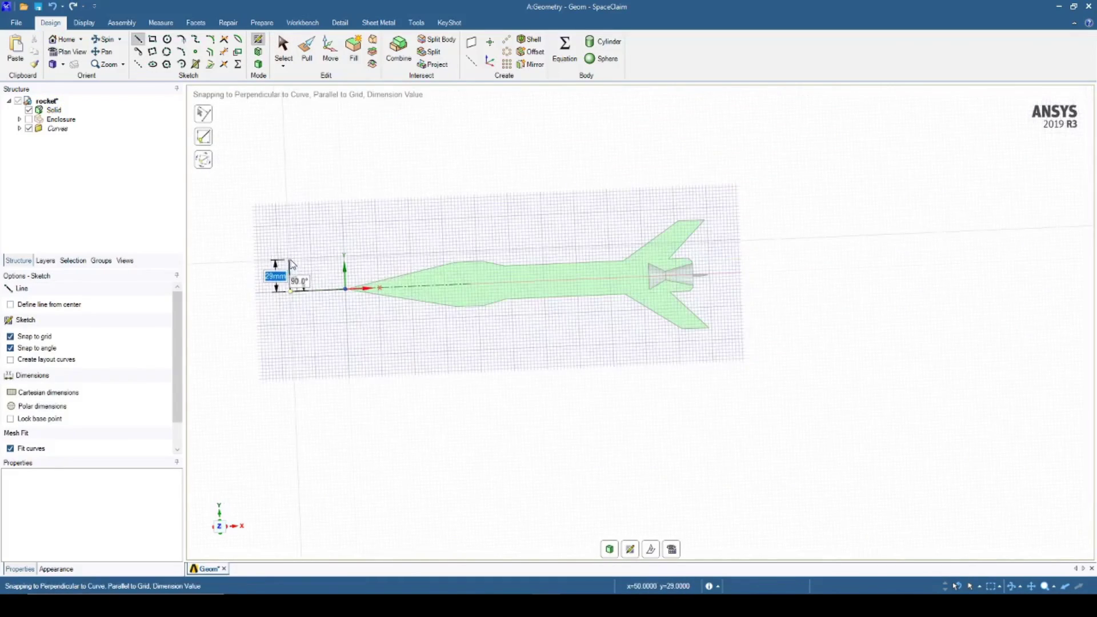
click(289, 258)
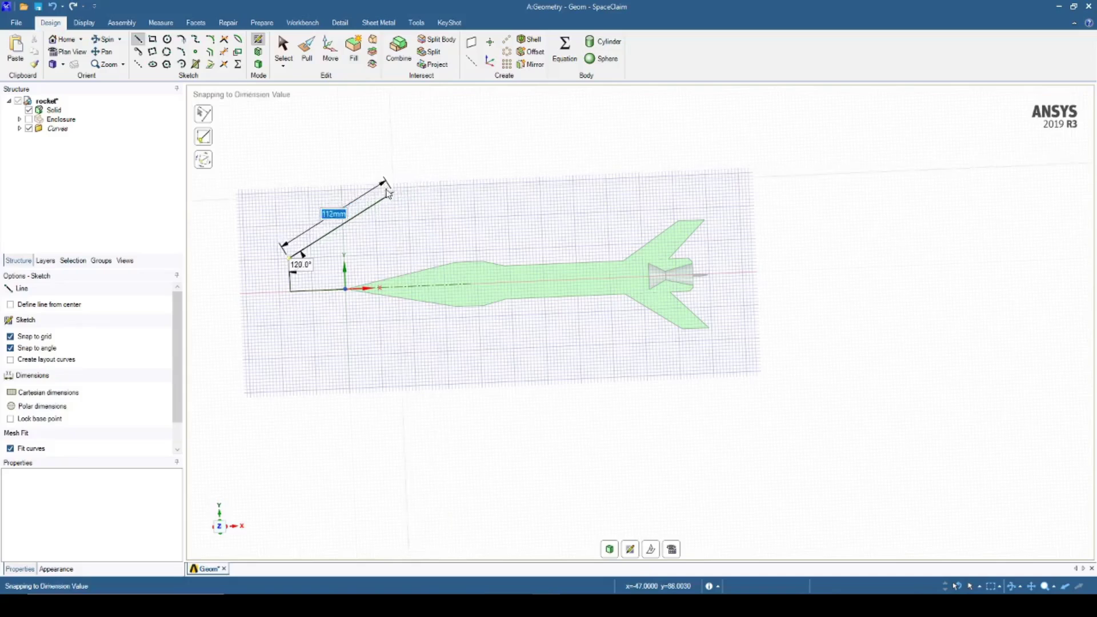
click(376, 181)
click(534, 176)
click(537, 280)
click(345, 290)
scroll(422, 260, up, 3)
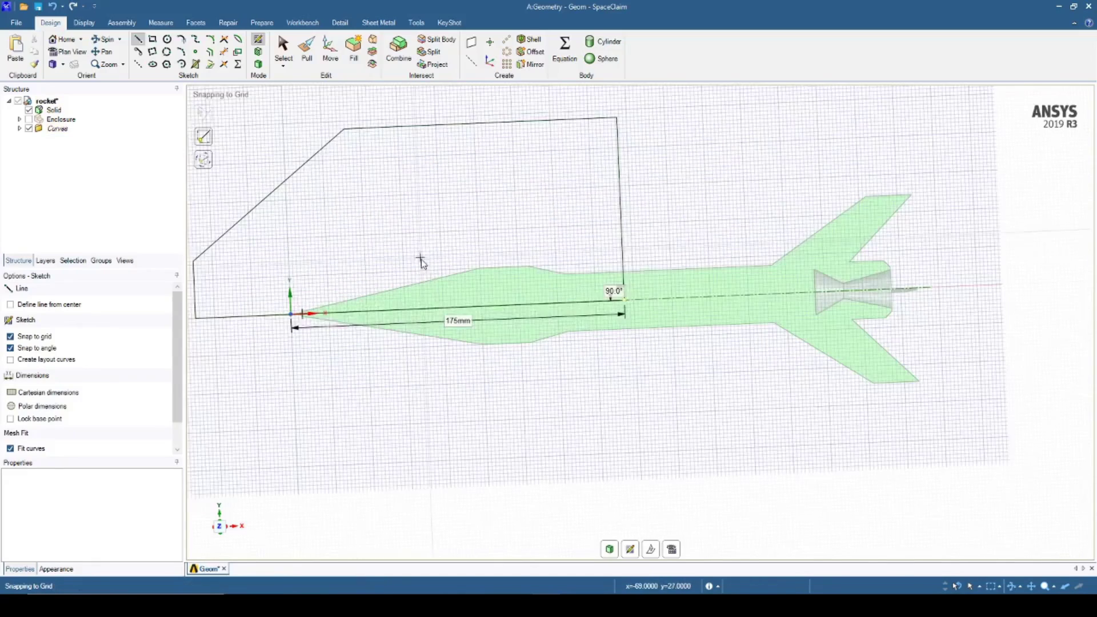
Step: Revolve the nose profile a full turn around the rocket's centreline with Pull, using the No merge option
scroll(428, 258, down, 3)
middle_drag(527, 369, 484, 386)
click(260, 64)
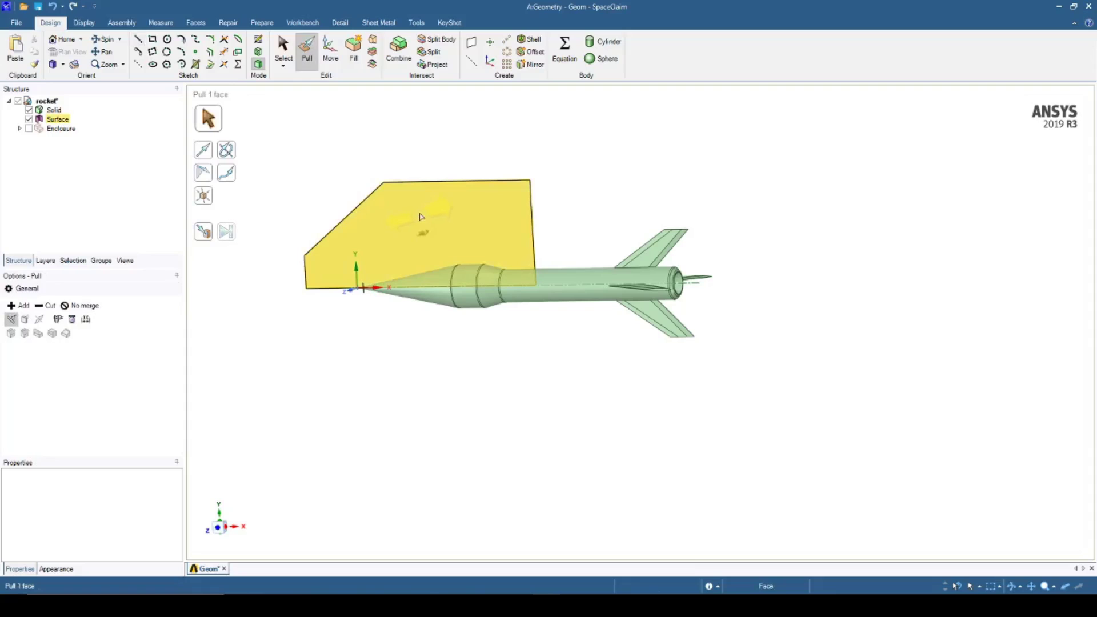
click(422, 217)
click(79, 306)
click(228, 151)
click(308, 287)
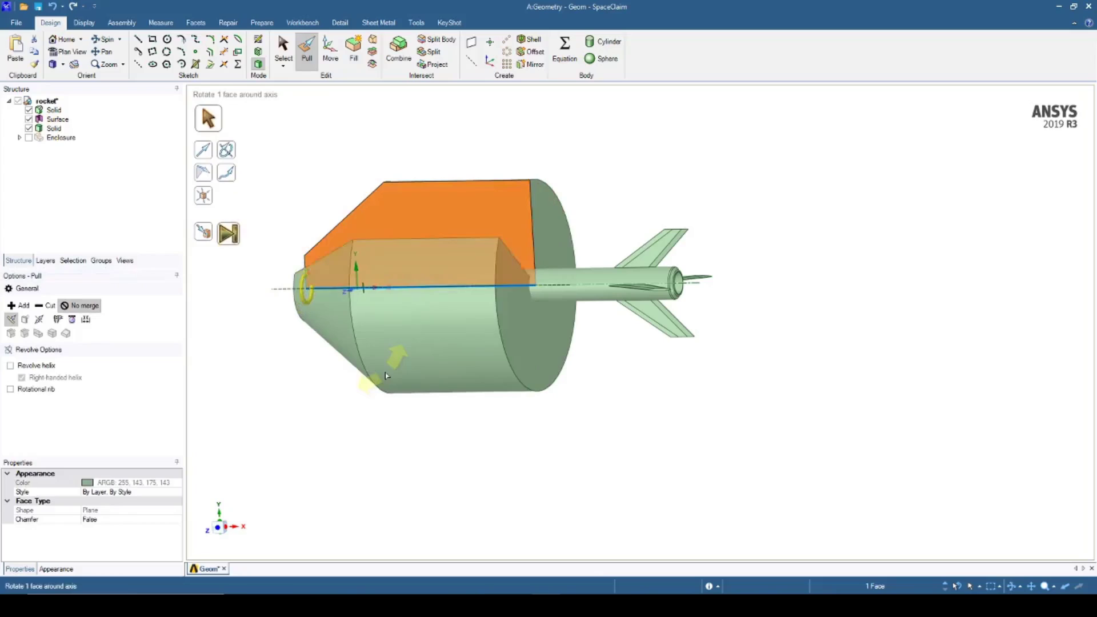
click(282, 46)
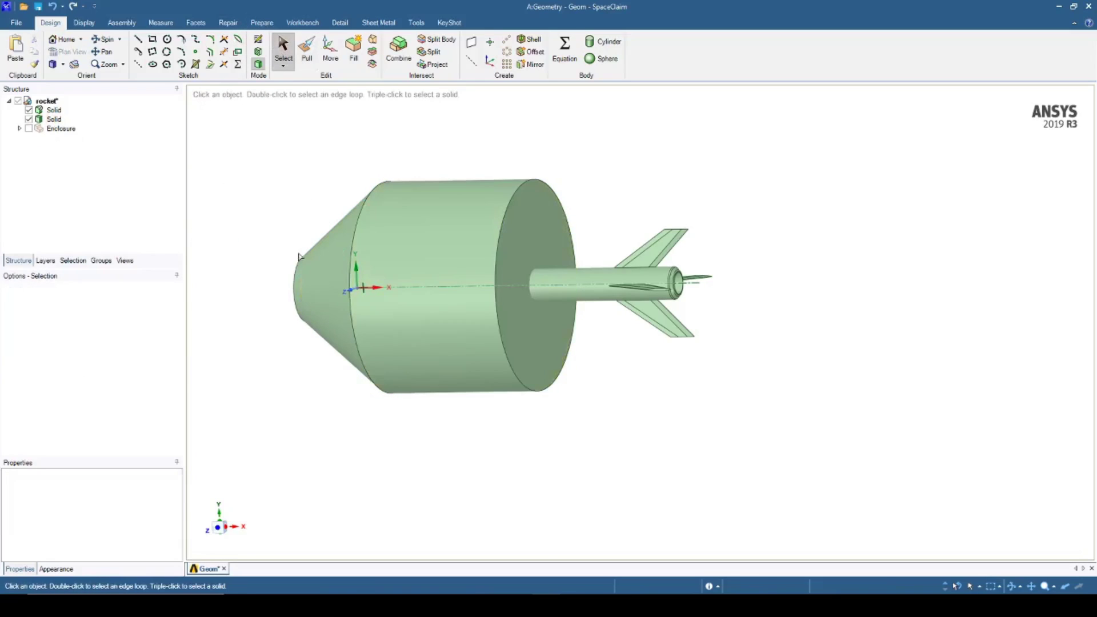
Step: Make the revolved body around the nose transparent
key(v)
click(462, 204)
triple_click(462, 203)
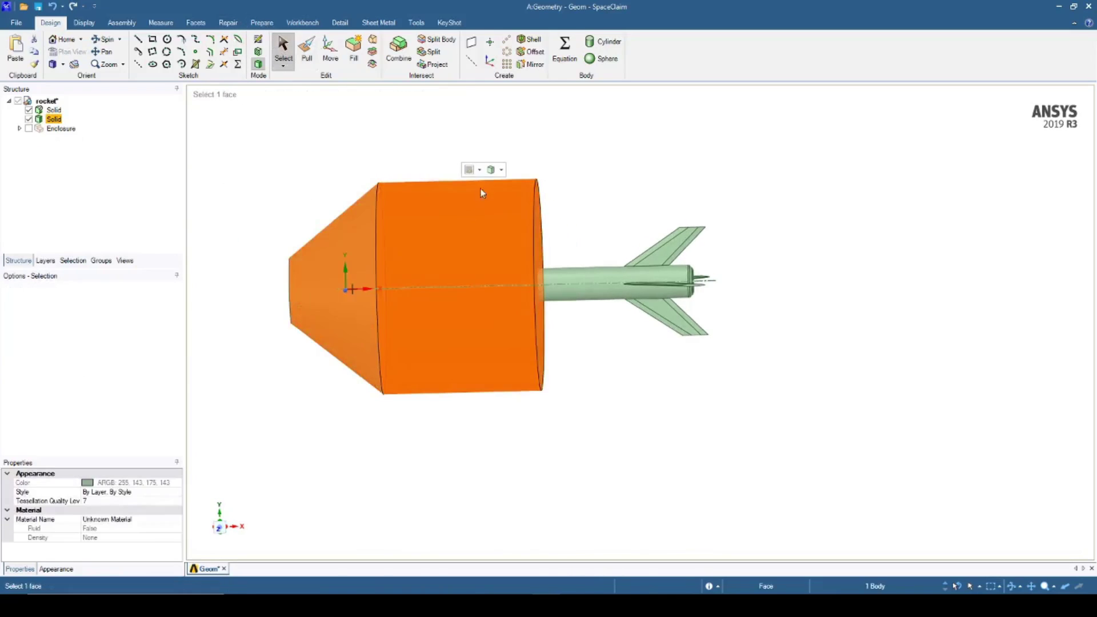
click(501, 170)
click(559, 382)
middle_drag(544, 380, 549, 402)
Step: Start another sketch on the XY plane, using the X and Y axes of the origin
click(221, 530)
scroll(652, 260, up, 3)
middle_drag(618, 244, 616, 267)
scroll(615, 266, down, 5)
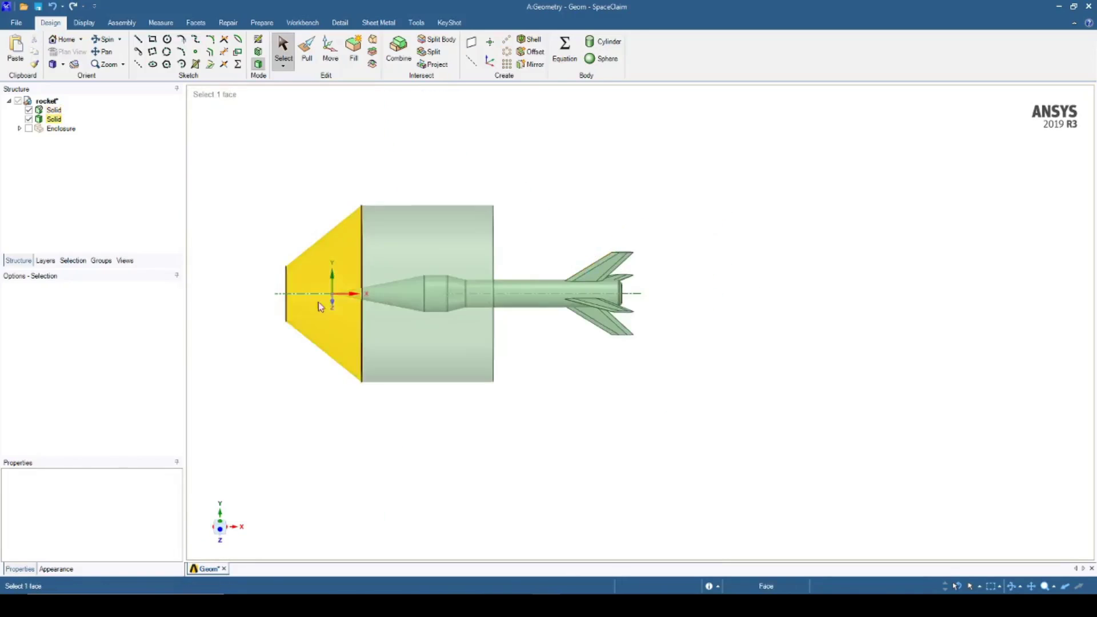
scroll(311, 352, up, 2)
click(317, 354)
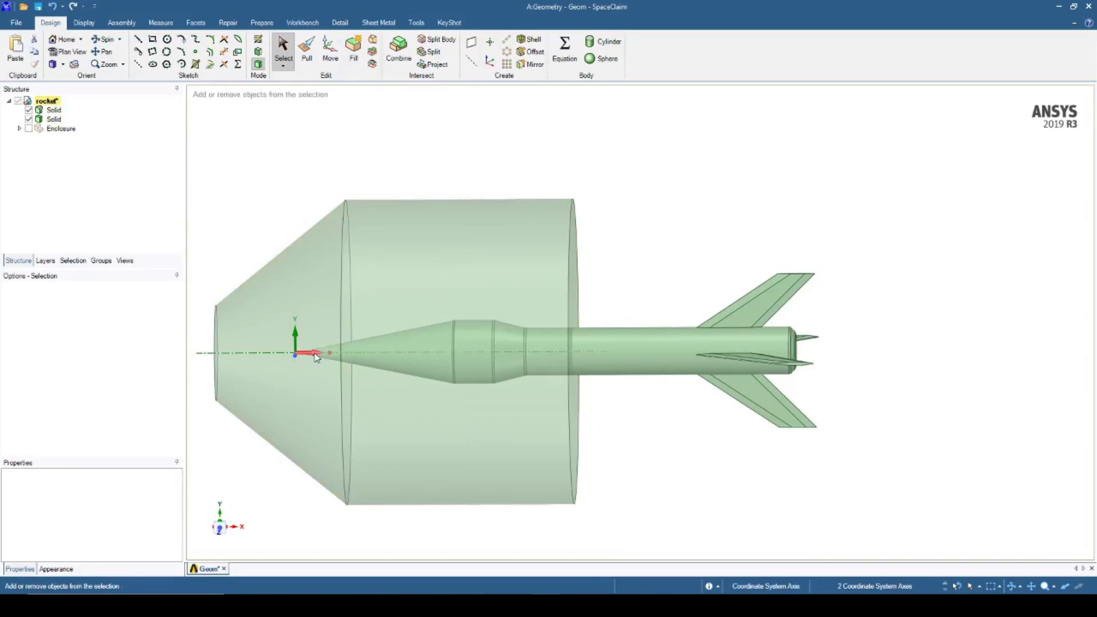
key(k)
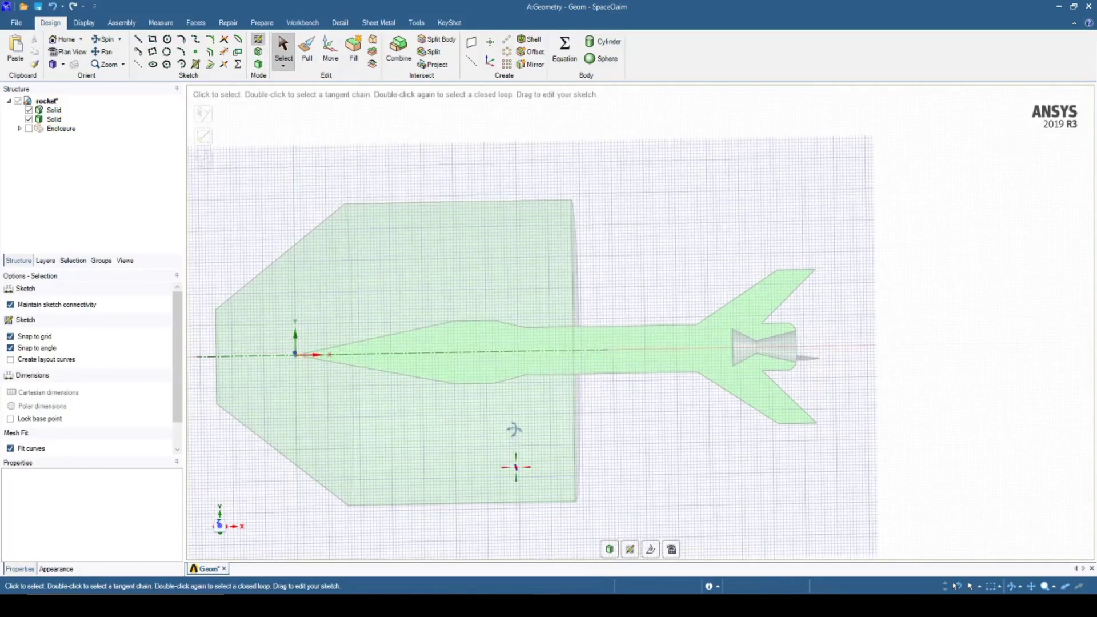
middle_drag(515, 429, 508, 378)
middle_drag(508, 378, 508, 386)
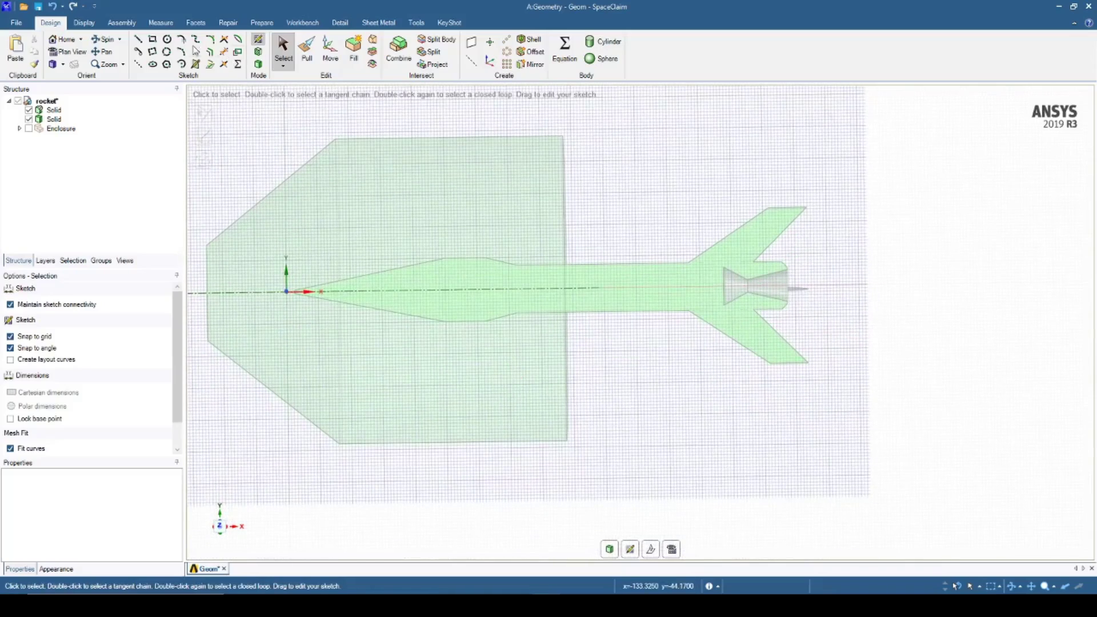
Step: Sketch a rectangle about 300 mm by 46 mm over the upper fin, starting on the rocket body just ahead of it and extending past the tail
click(138, 39)
scroll(741, 282, up, 4)
scroll(721, 93, down, 3)
click(152, 39)
scroll(652, 183, up, 7)
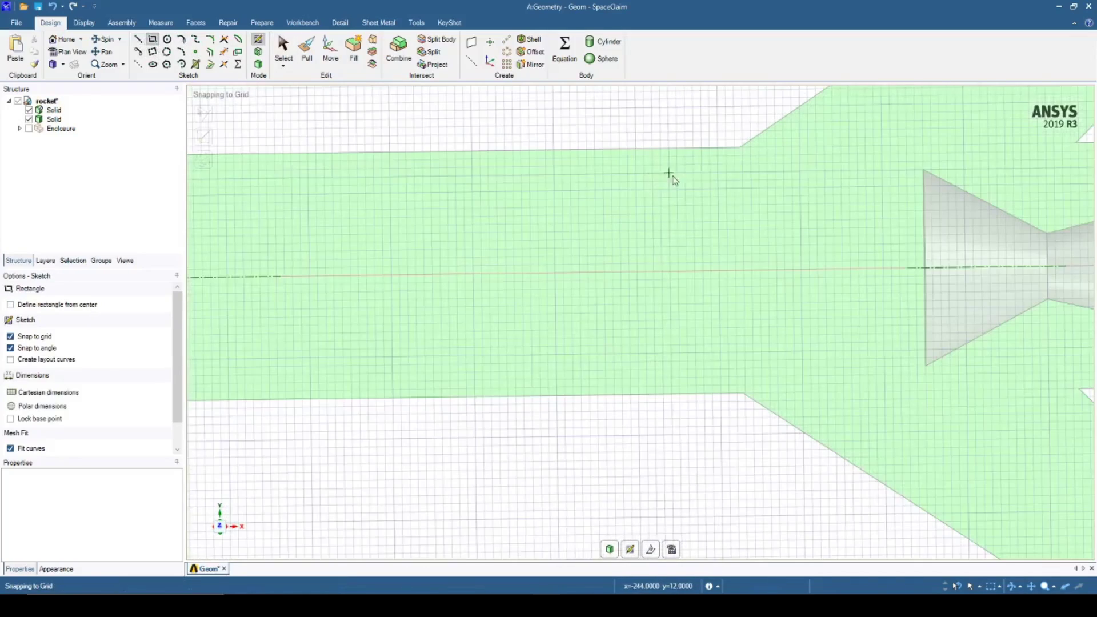
scroll(672, 169, down, 4)
click(583, 327)
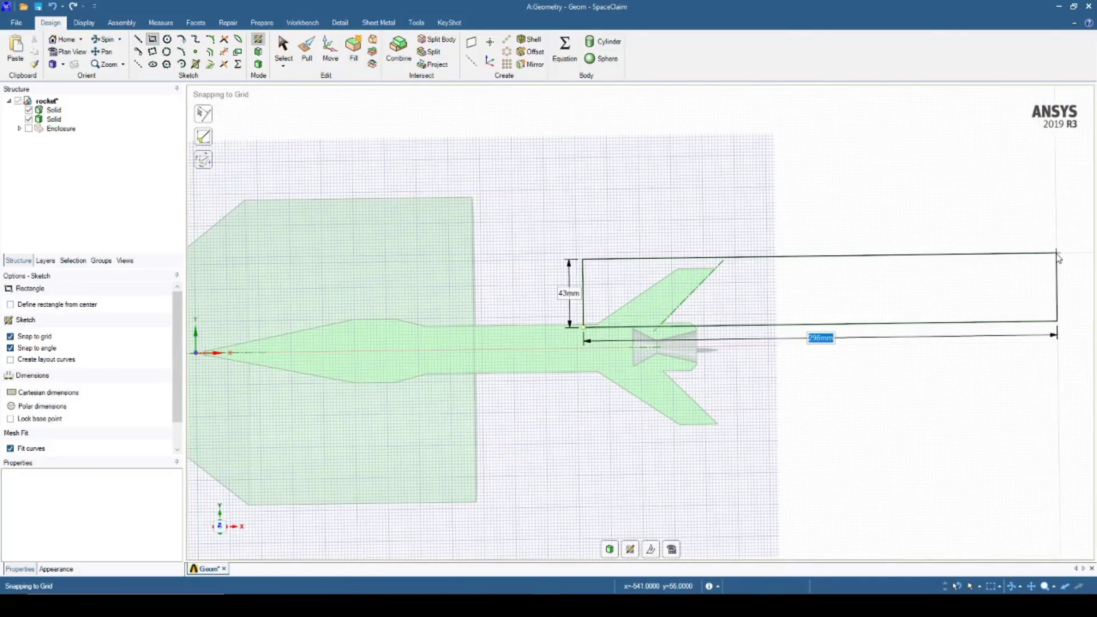
click(1060, 248)
scroll(857, 432, down, 2)
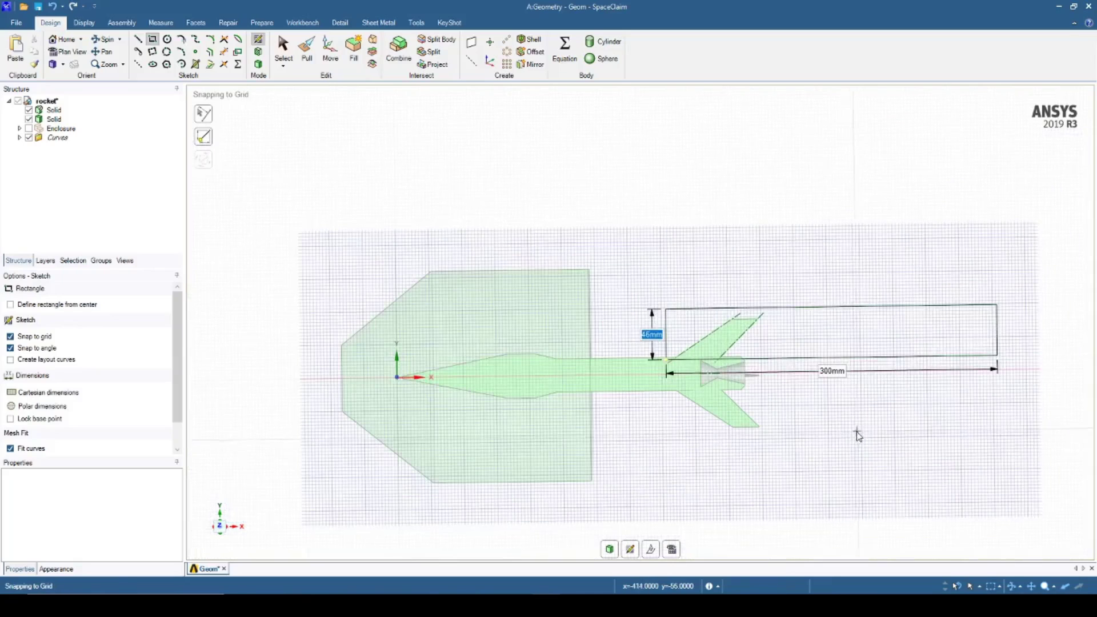
Step: Thicken the rectangle over the upper fin into a 10 mm thick solid with Pull, using the No merge option
middle_drag(853, 429, 764, 439)
click(259, 64)
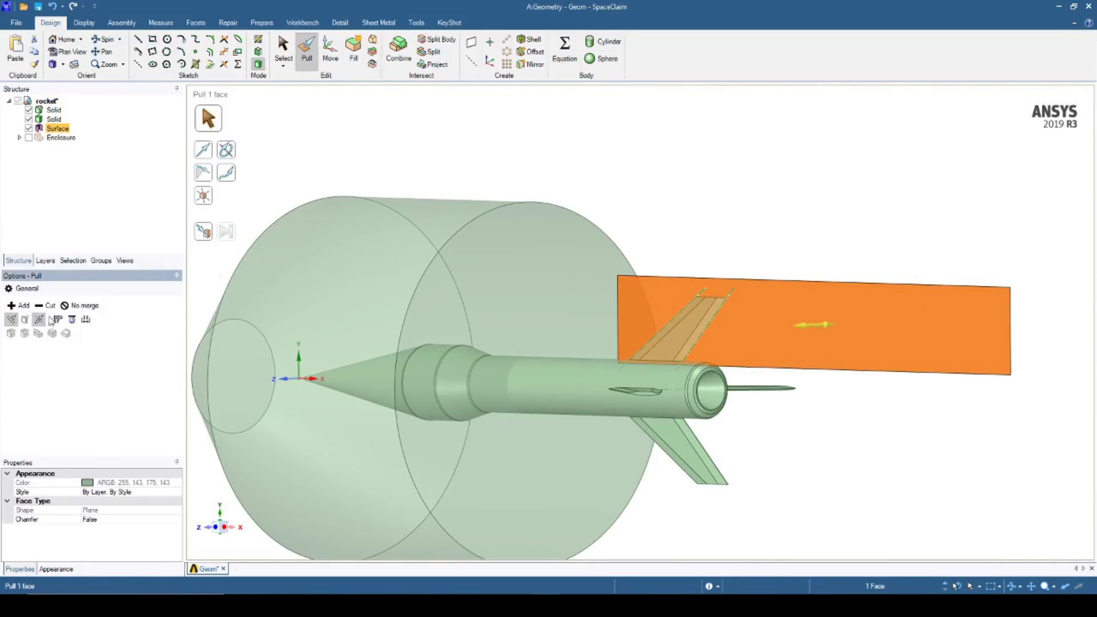
click(80, 305)
scroll(845, 326, down, 1)
scroll(876, 333, up, 4)
drag(876, 332, 871, 333)
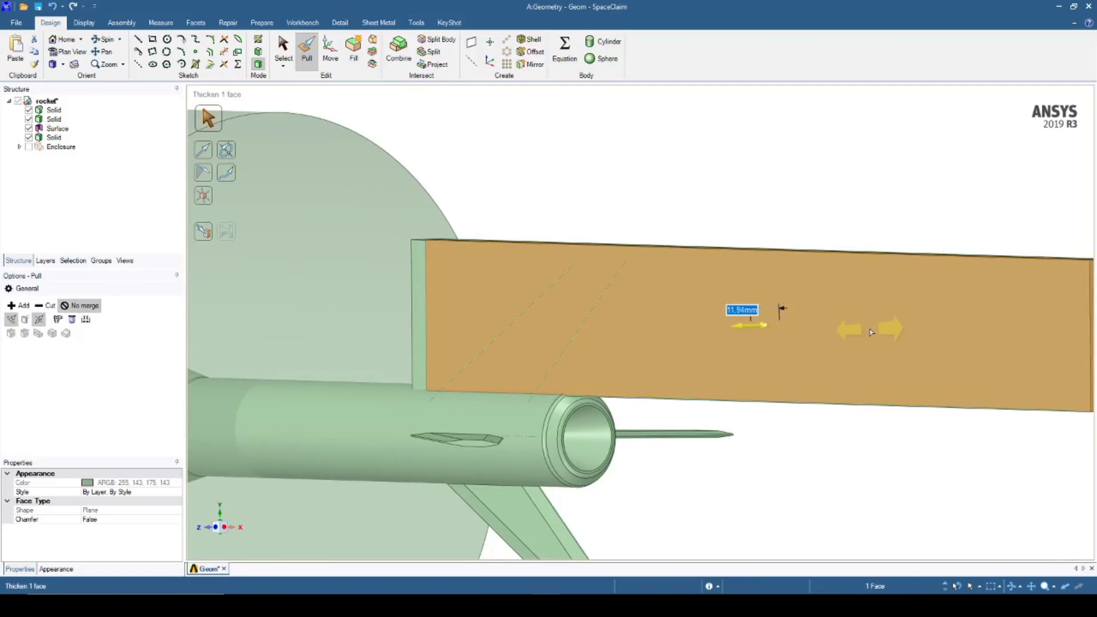
text(10)
key(Return)
Step: Make the thin box around the upper fin transparent
scroll(873, 343, down, 3)
mouse_move(843, 414)
middle_down()
mouse_move(806, 454)
mouse_move(823, 412)
middle_up()
click(284, 47)
triple_click(934, 342)
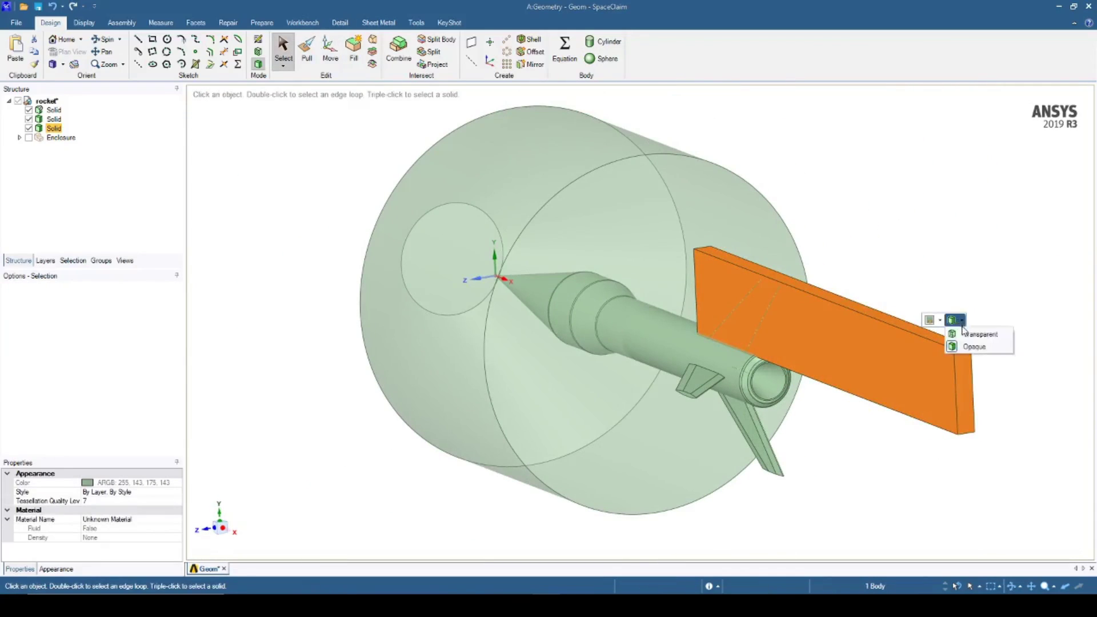
click(907, 448)
Step: Sketch a 240 mm diameter circle on the rear face of the body around the nose, centred on the rocket's axis
middle_drag(907, 448, 940, 432)
scroll(766, 457, down, 5)
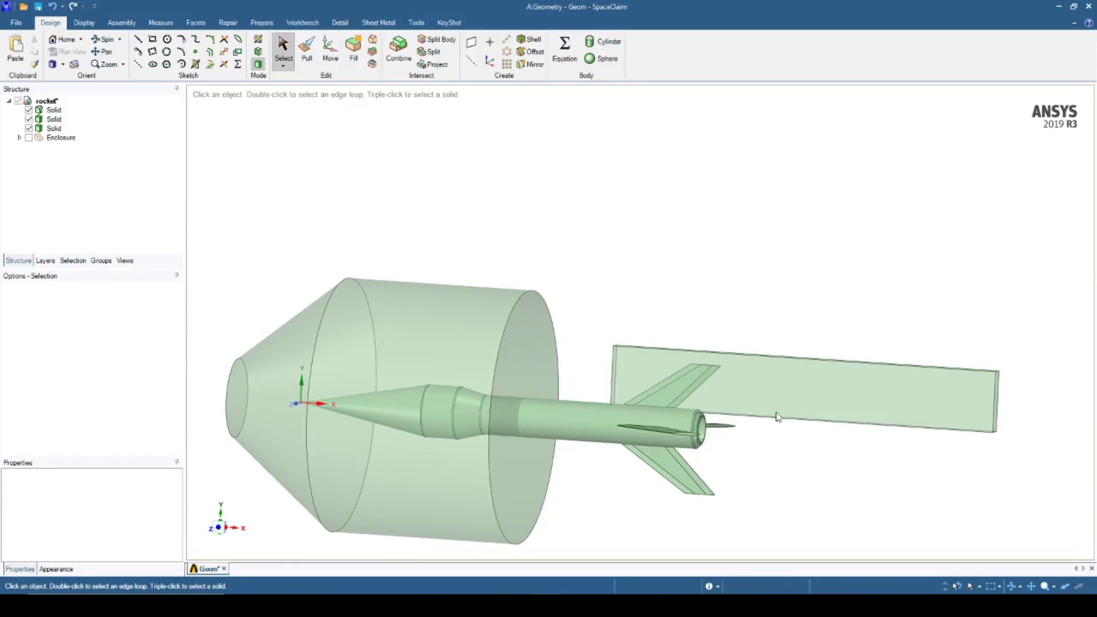
click(544, 338)
click(258, 41)
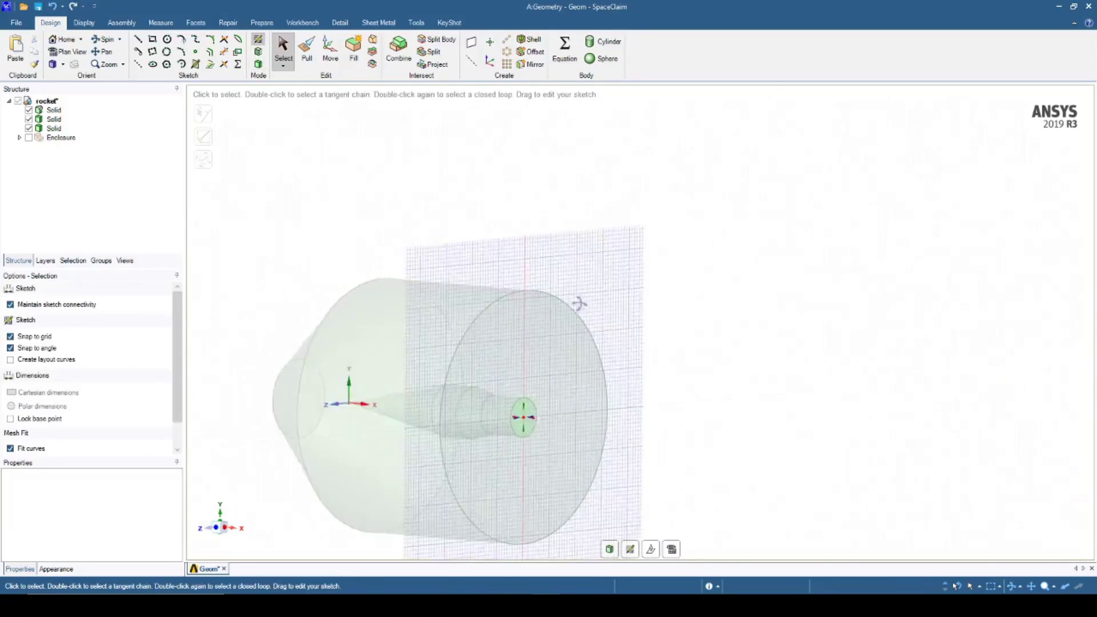
click(167, 39)
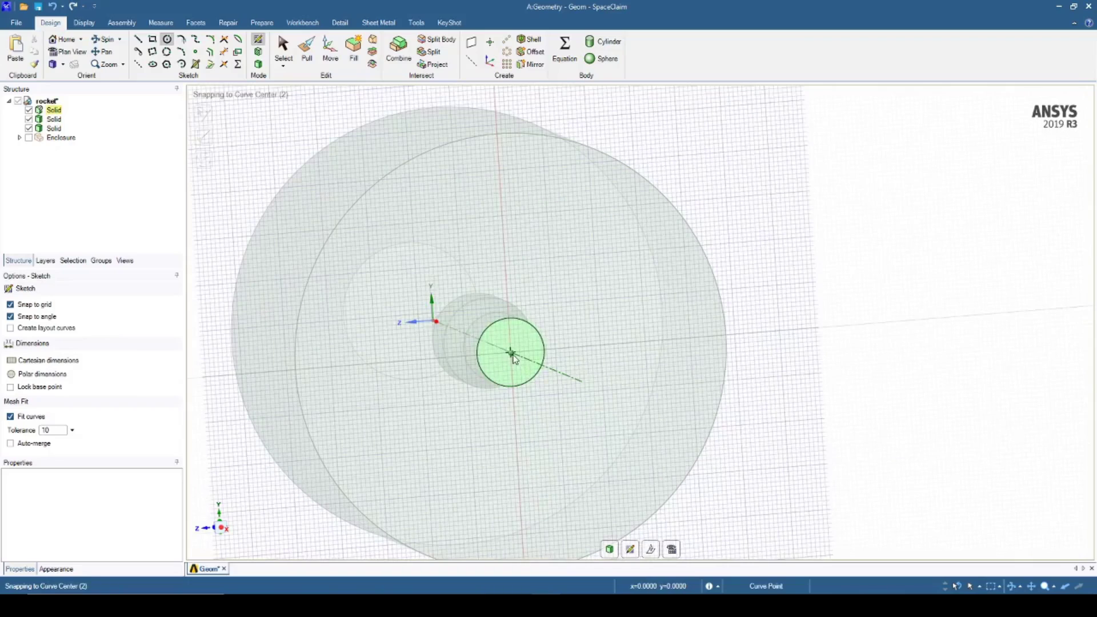
click(513, 353)
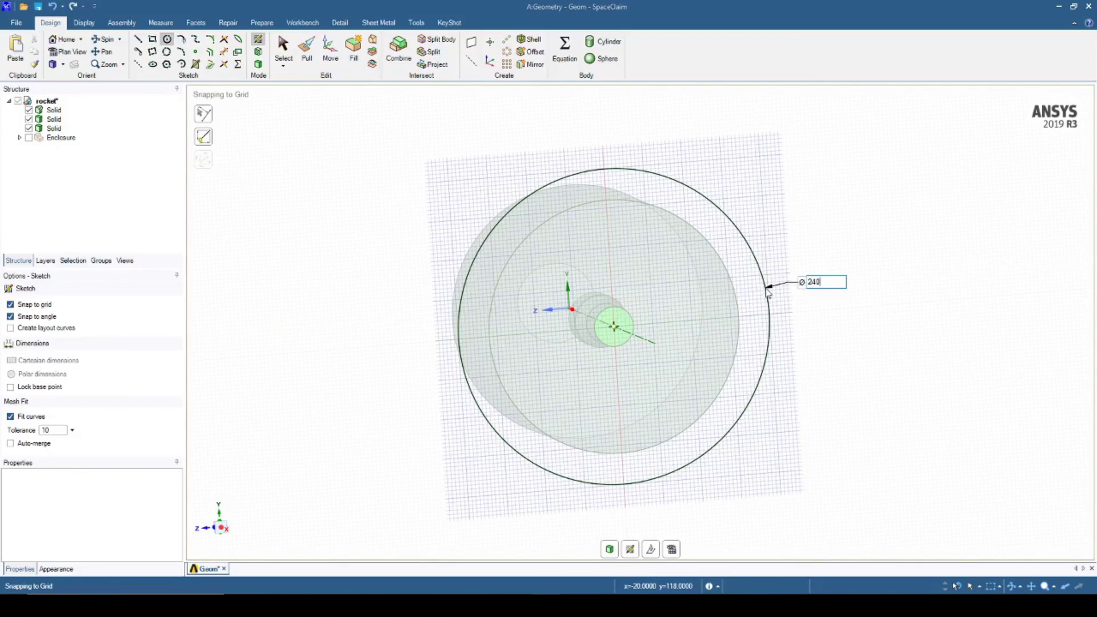
key(Return)
Step: Hide the body around the nose and pull the circle 650 mm rearward as a separate solid with No merge
middle_drag(279, 337, 400, 336)
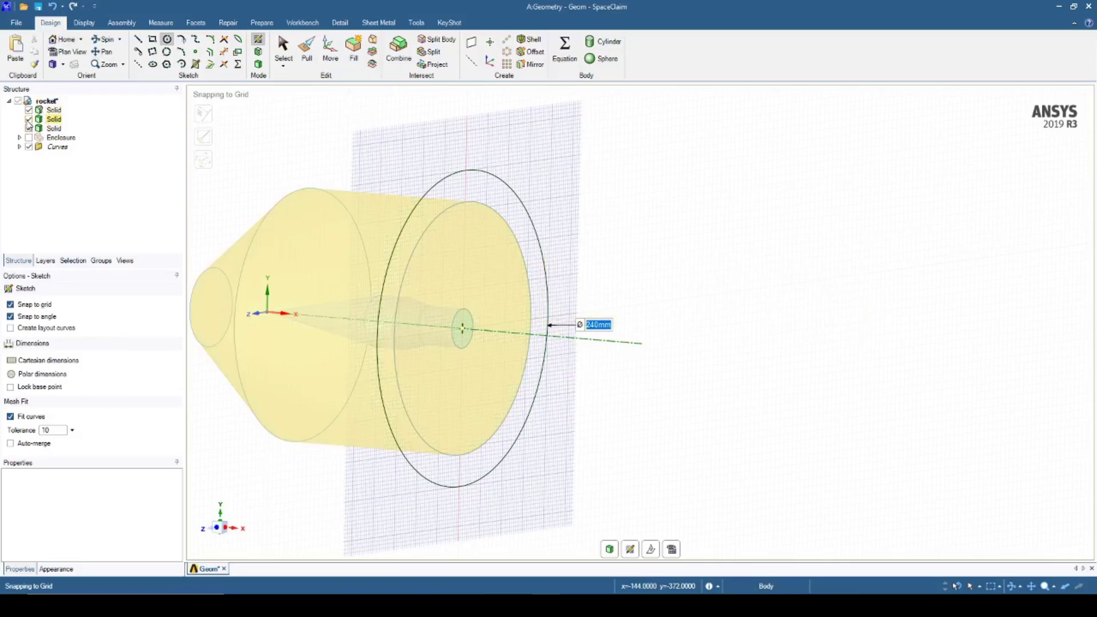
click(29, 119)
scroll(735, 400, down, 2)
click(307, 48)
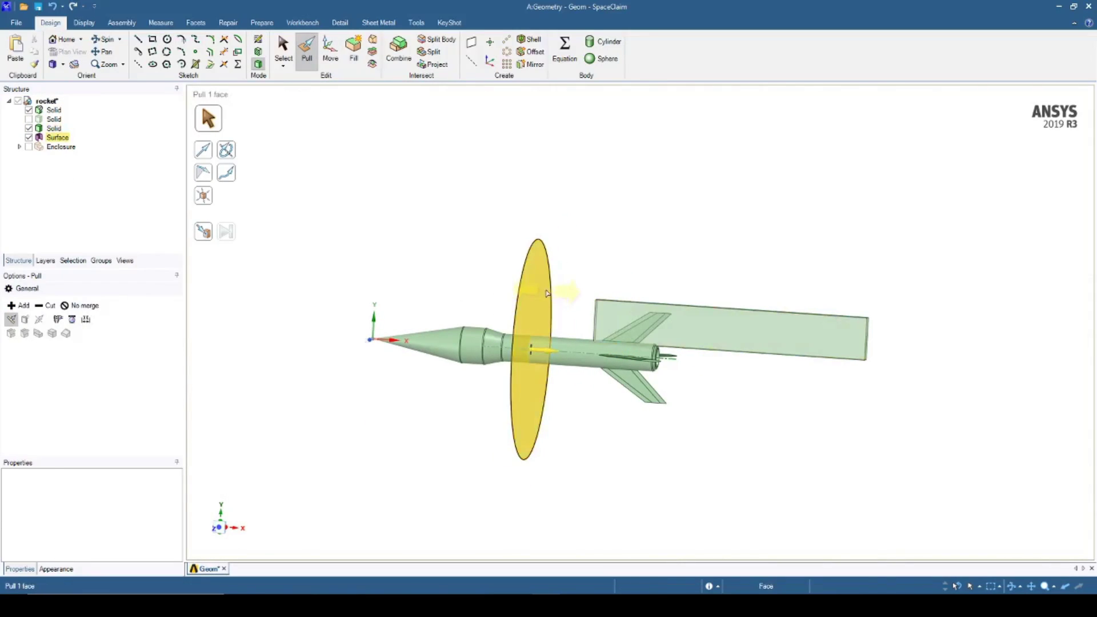
click(546, 294)
click(80, 305)
drag(473, 475, 1089, 341)
key(Return)
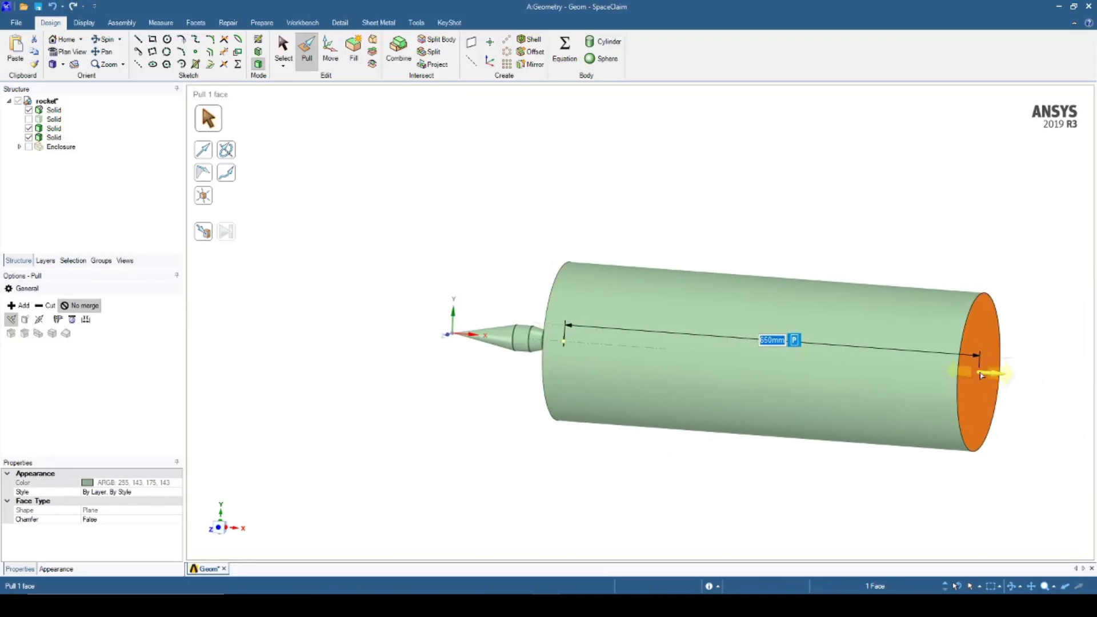
Step: Make the large cylinder behind the nose transparent
middle_drag(450, 423, 548, 431)
key(s)
triple_click(776, 296)
click(810, 264)
click(832, 277)
click(523, 425)
Step: Try to pull the large cylinder's front face slightly forward without the No merge option
scroll(557, 335, up, 2)
click(588, 315)
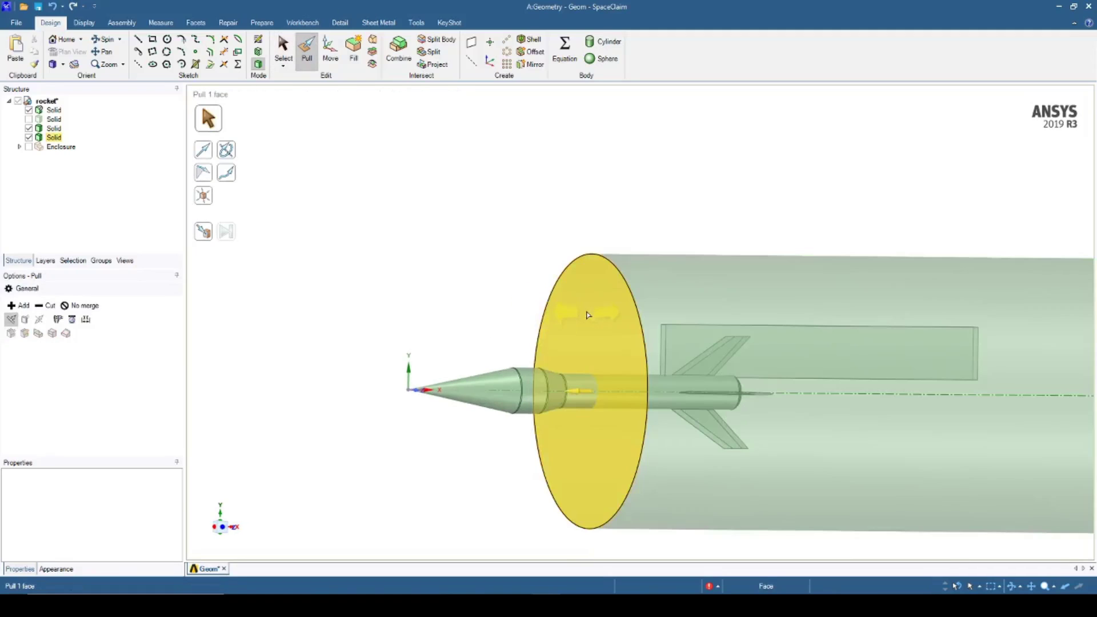
drag(589, 312, 582, 317)
click(283, 49)
click(525, 375)
click(476, 237)
key(ctrl+z)
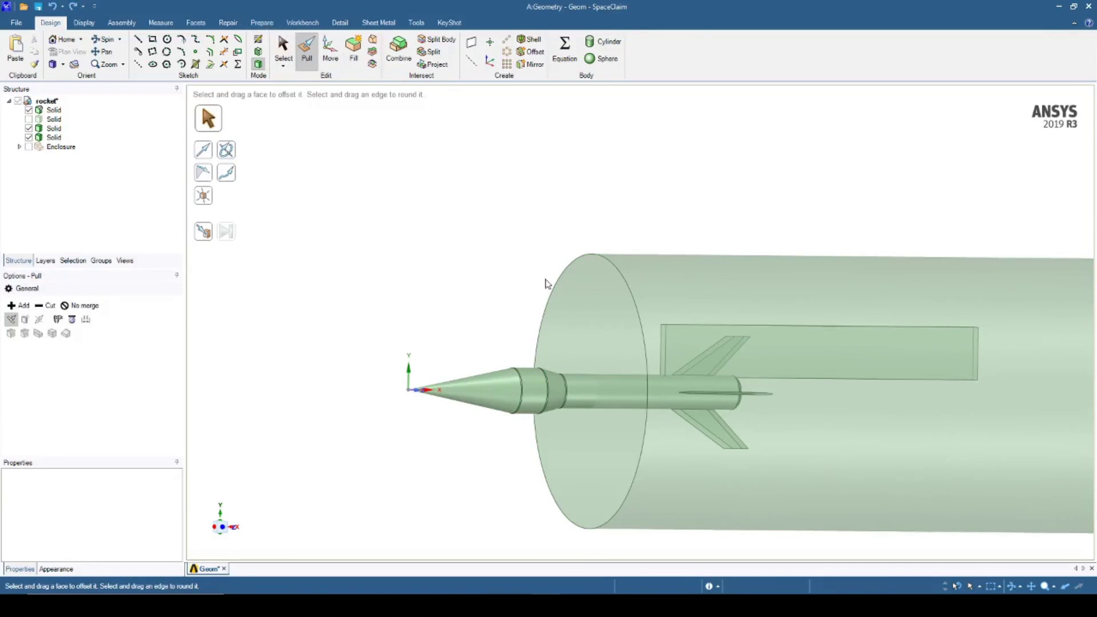
Step: Pull the large cylinder's front face slightly forward with No merge, and show the body around the nose again
click(605, 323)
click(80, 305)
click(610, 309)
drag(609, 309, 600, 308)
scroll(485, 244, down, 4)
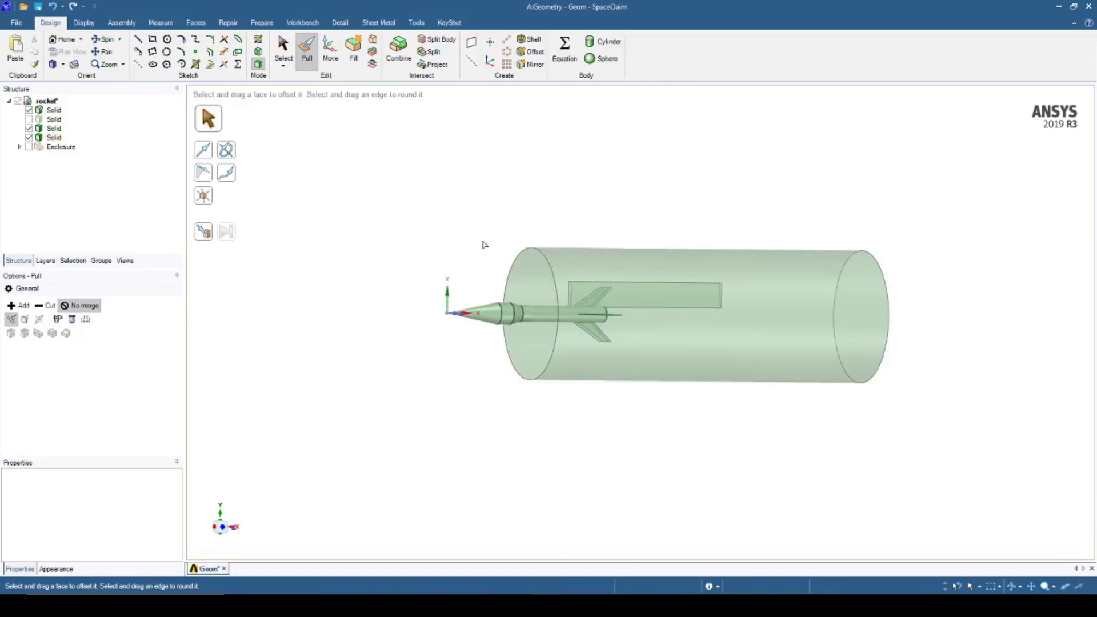
middle_drag(485, 244, 438, 242)
click(29, 119)
scroll(530, 334, up, 6)
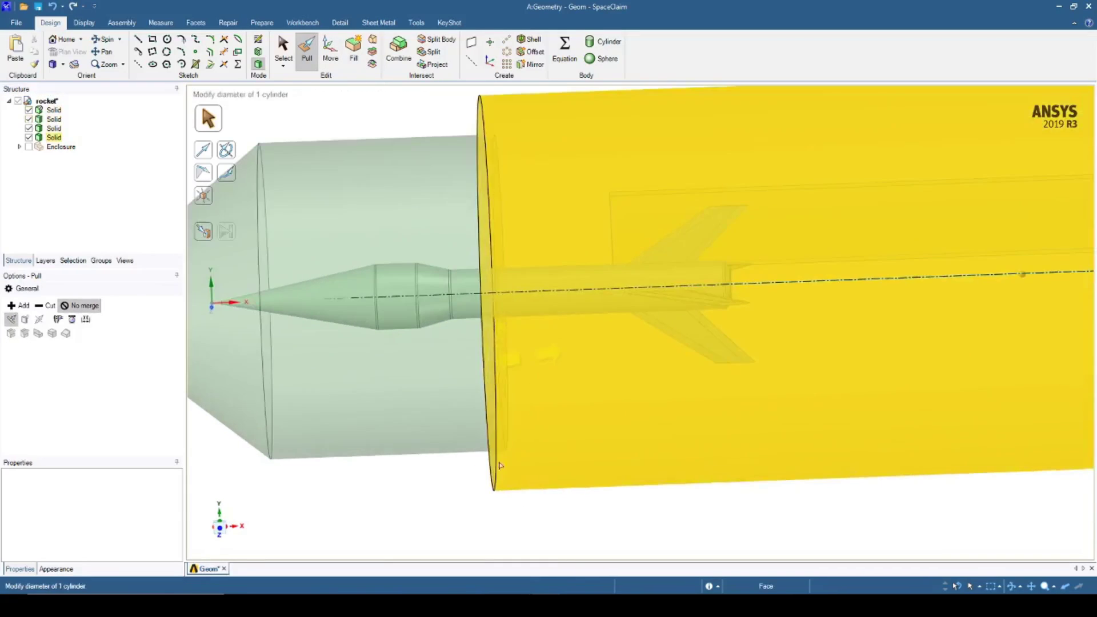
Step: Move the body around the nose into a new component named fore_BOI
click(284, 50)
scroll(444, 531, down, 3)
middle_drag(423, 478, 445, 501)
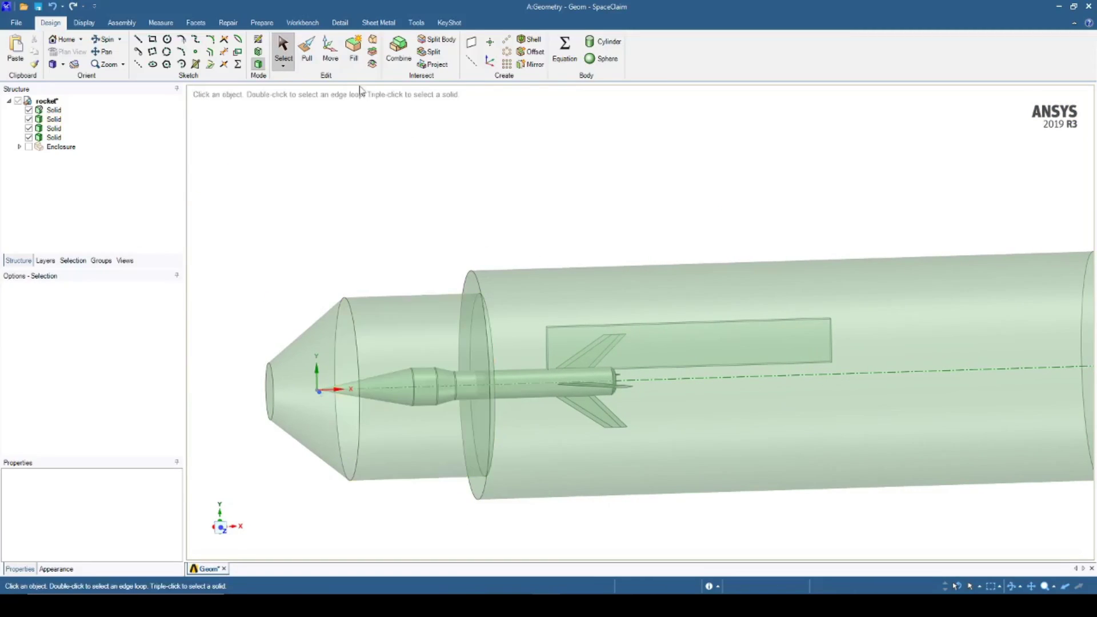
click(56, 120)
right_click(55, 120)
click(103, 194)
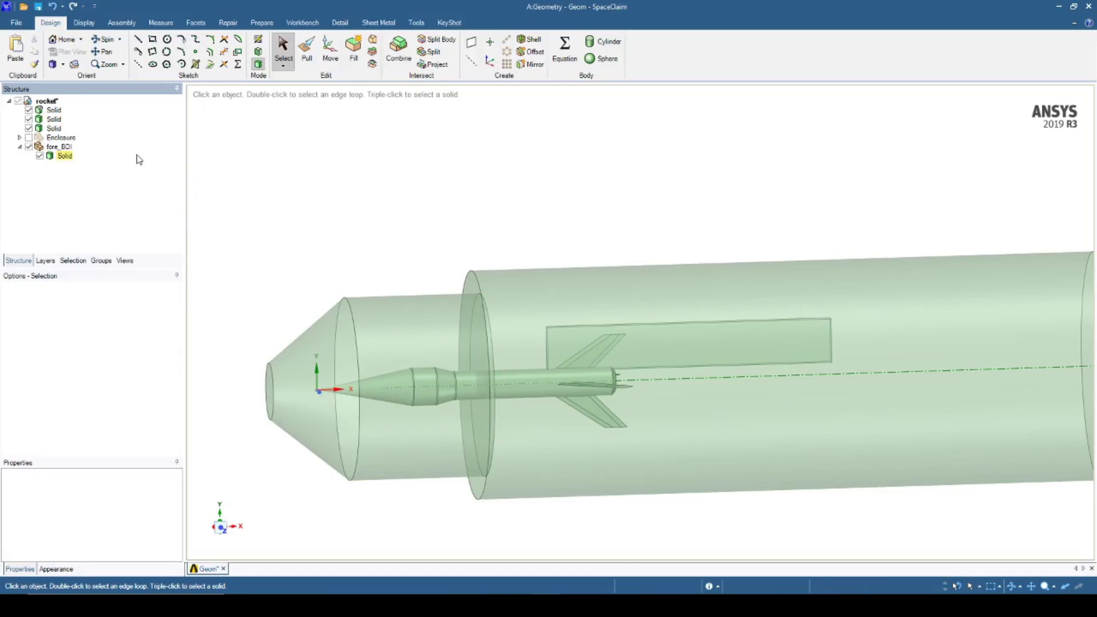
Step: Rename the box around the upper fin to fin_BOI and the large cylinder to wake_BOI
click(53, 119)
right_click(54, 119)
click(114, 185)
text(fin_BOI)
key(Return)
click(54, 128)
right_click(53, 129)
click(103, 187)
text(wake_BOI)
key(Return)
click(461, 244)
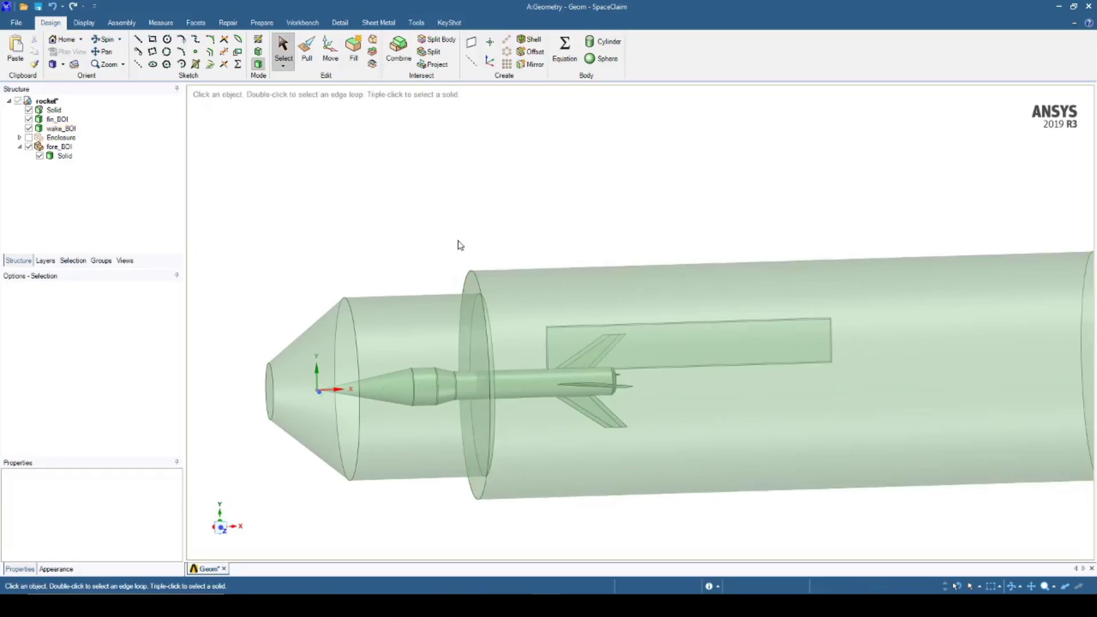
Step: Move the fin_BOI and wake_BOI bodies each into a new component of its own
scroll(460, 244, down, 2)
right_click(58, 118)
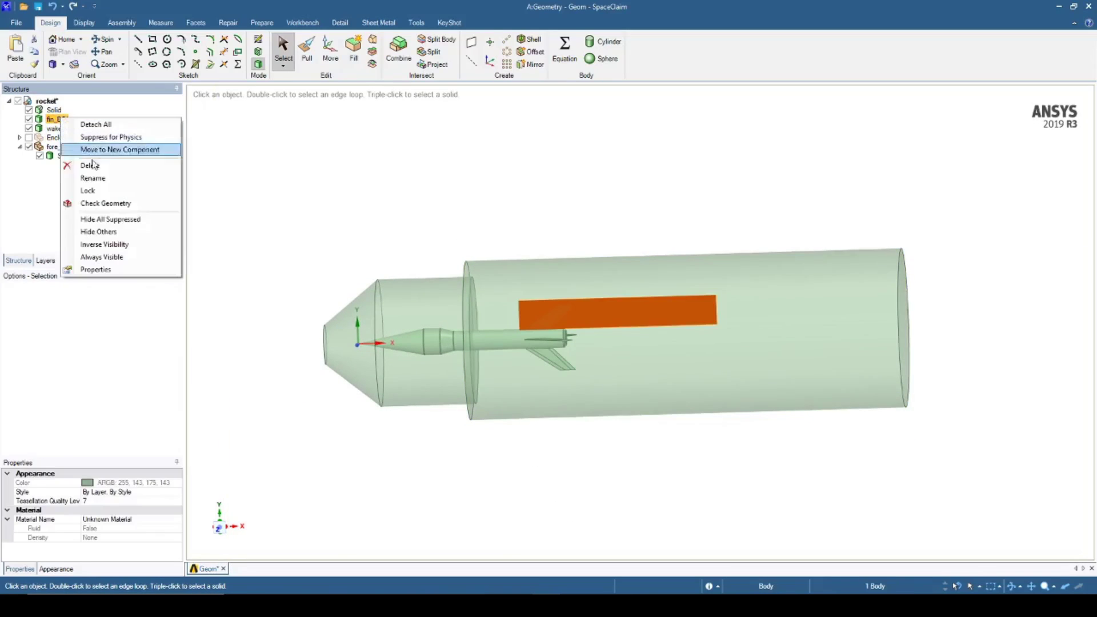
click(114, 150)
right_click(57, 119)
click(115, 150)
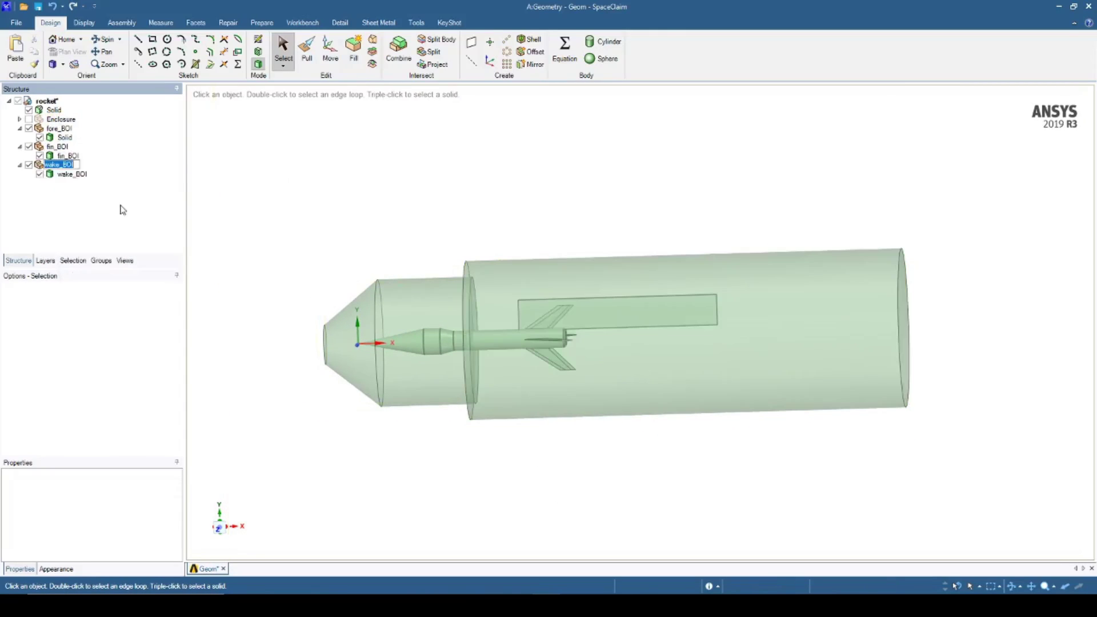
click(268, 193)
Step: Hide the fore_BOI, fin_BOI and wake_BOI components
click(29, 128)
click(29, 147)
click(29, 166)
Step: Hide the cylindrical outer face of the rocket's rear body to expose the nozzle inside
scroll(554, 300, up, 3)
scroll(554, 300, up, 3)
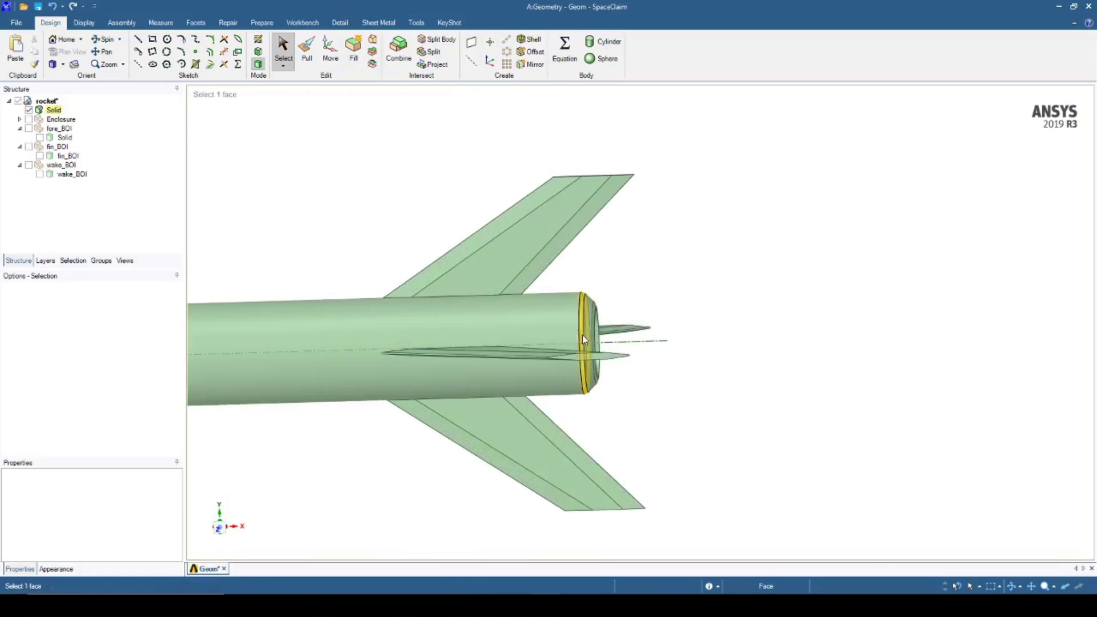
click(348, 328)
right_click(343, 327)
mouse_move(380, 222)
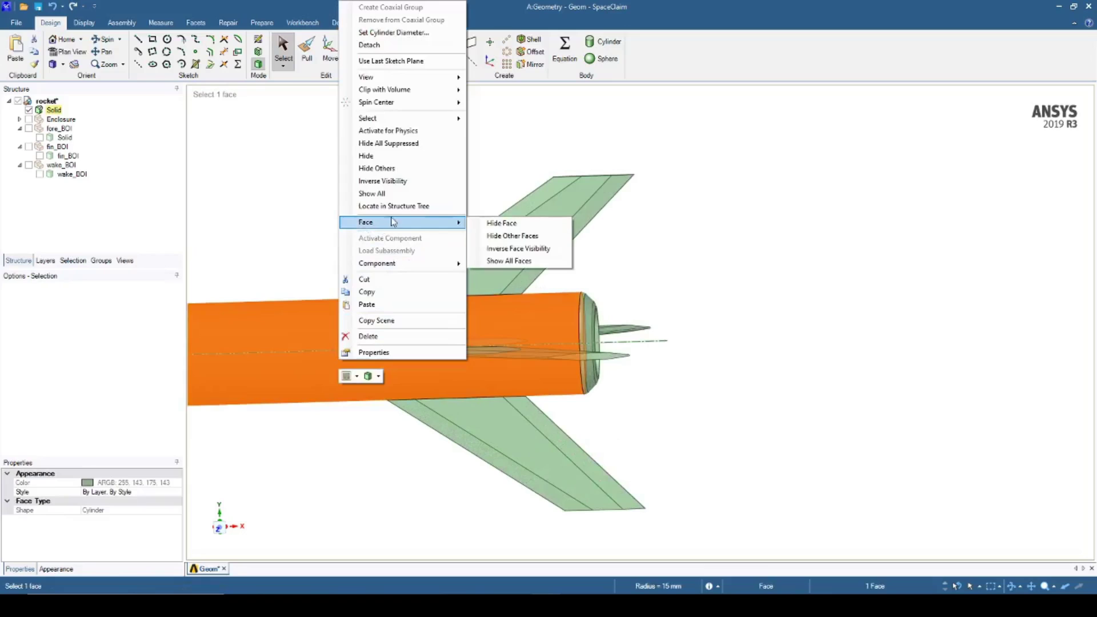
click(480, 224)
middle_drag(326, 385, 378, 390)
scroll(496, 327, up, 5)
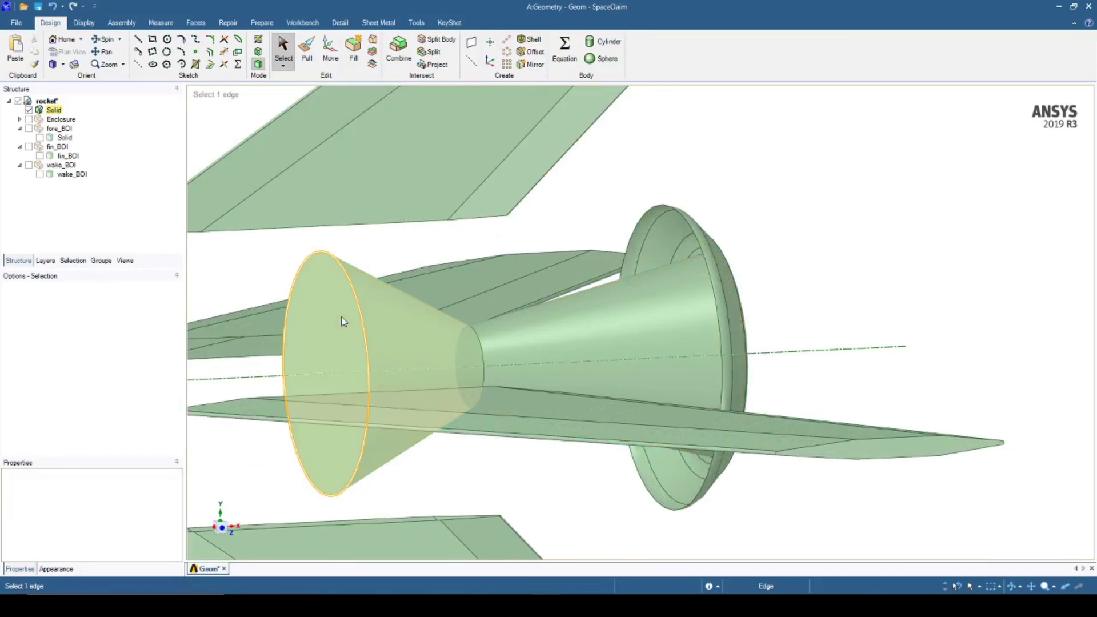
Step: Hide the flat circular face that closes the nozzle's forward end
ctrl+middle_drag(341, 320, 455, 275)
click(454, 285)
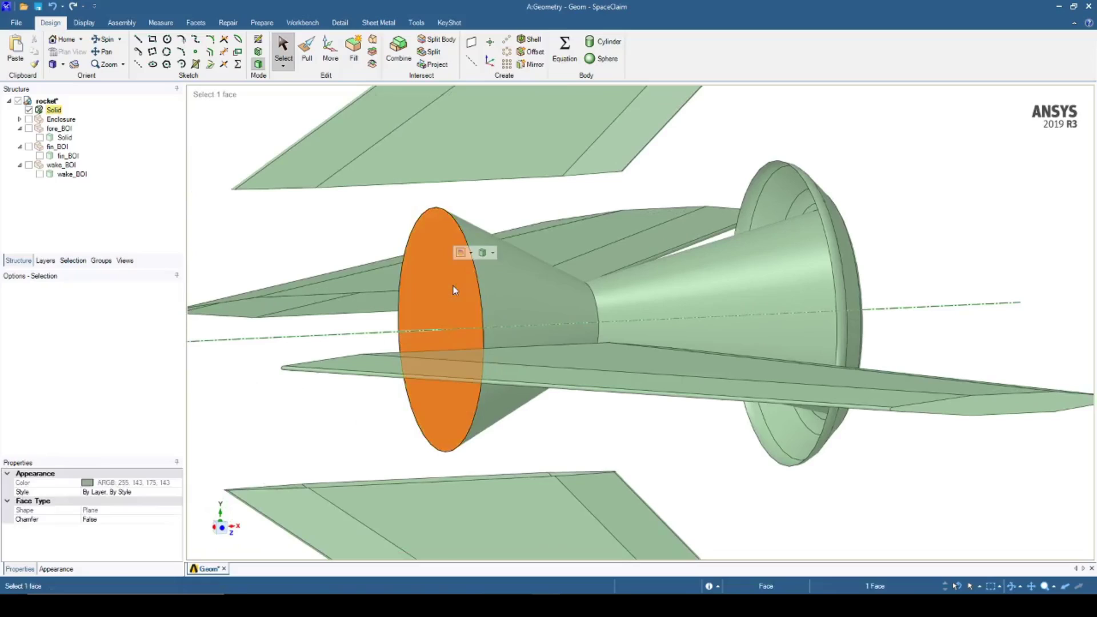
right_click(454, 286)
mouse_move(515, 184)
click(586, 186)
Step: Extract the nozzle's internal volume with Volume Extract, using the edge loops at its exit rim and its forward opening
middle_drag(358, 287, 195, 290)
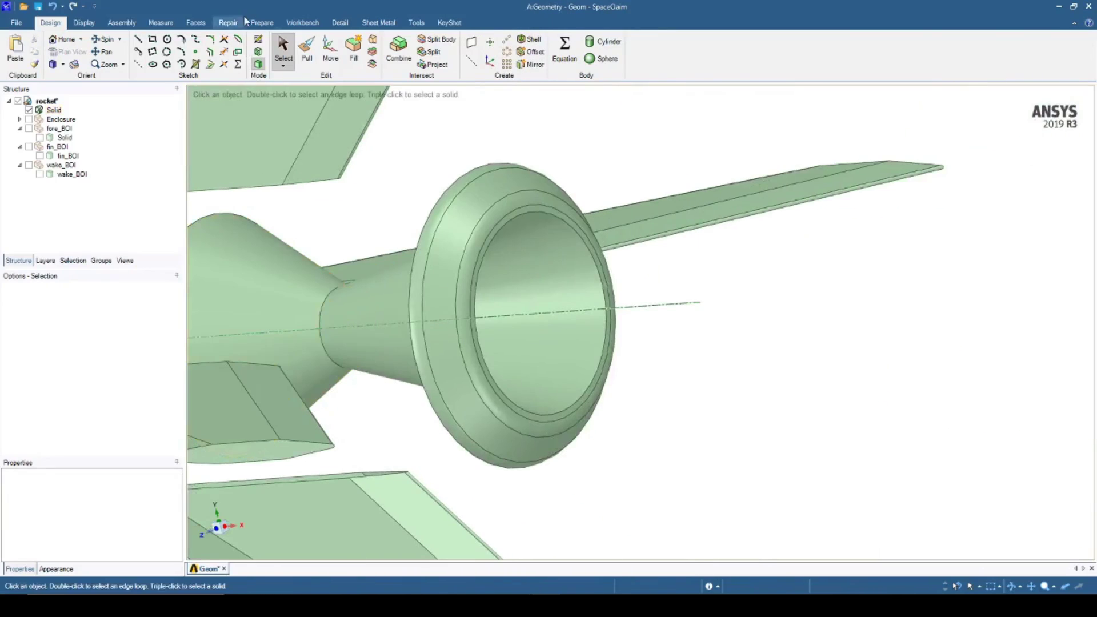
click(257, 23)
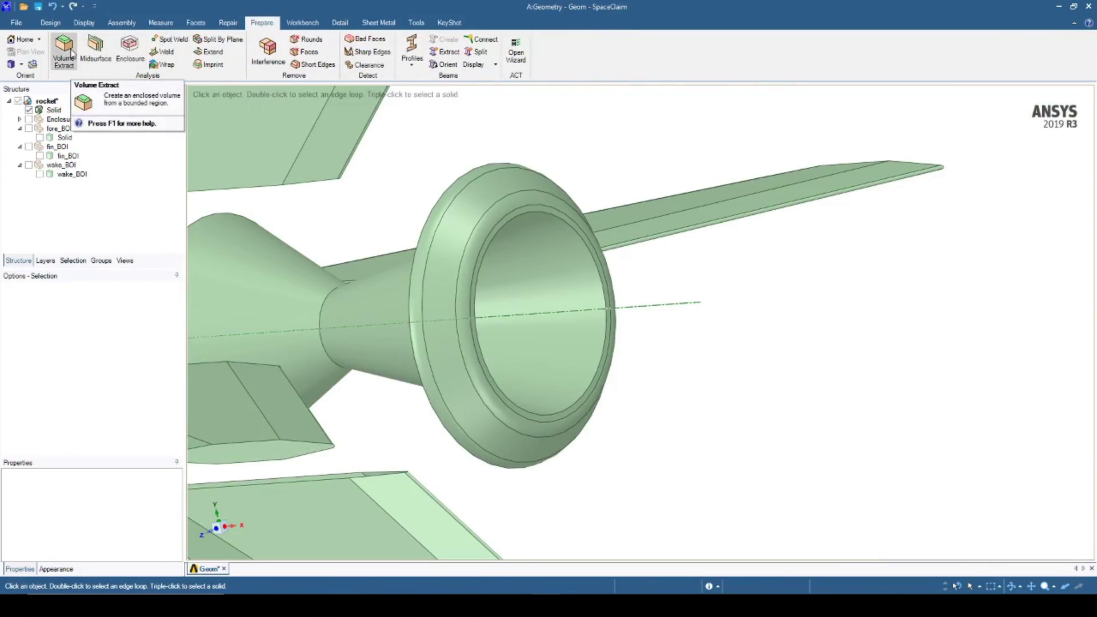
click(72, 52)
click(235, 114)
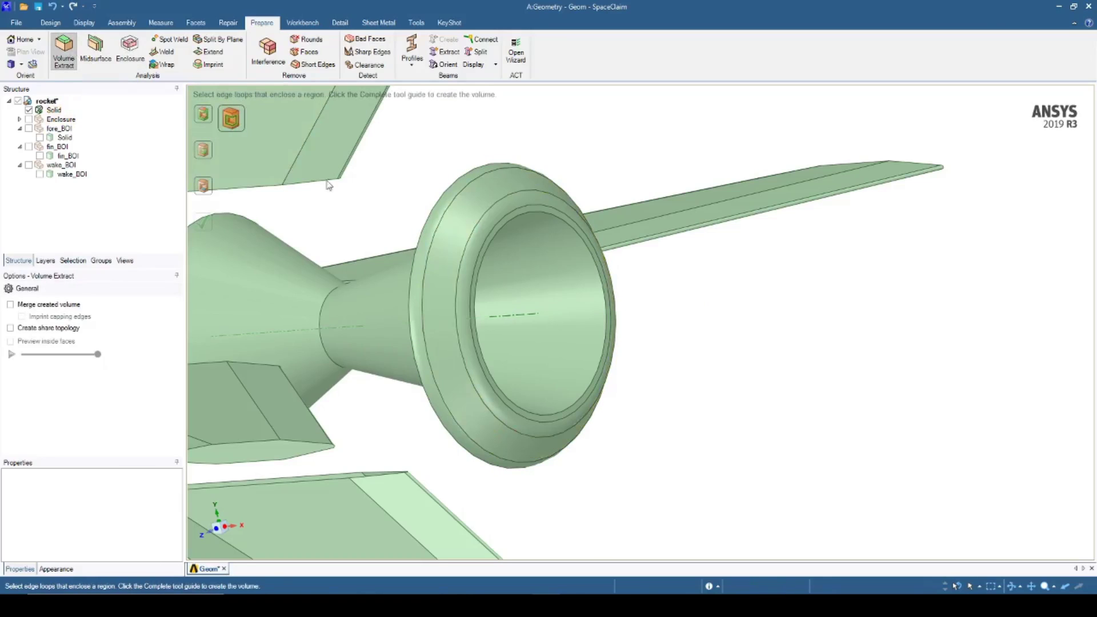
scroll(543, 213, up, 5)
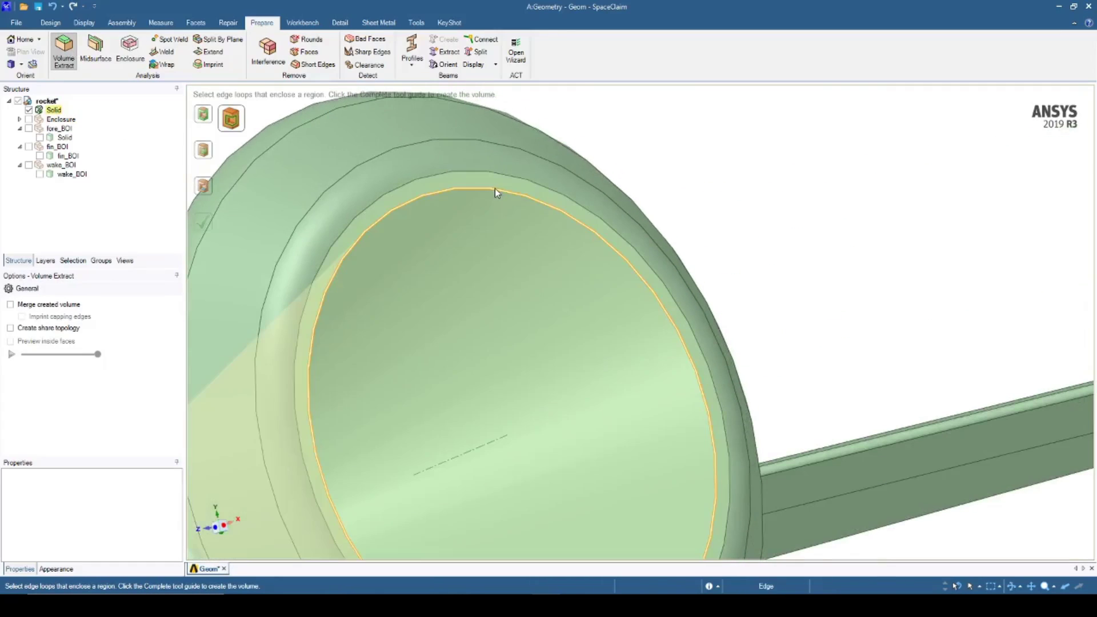
click(495, 187)
scroll(495, 187, down, 6)
scroll(363, 355, up, 5)
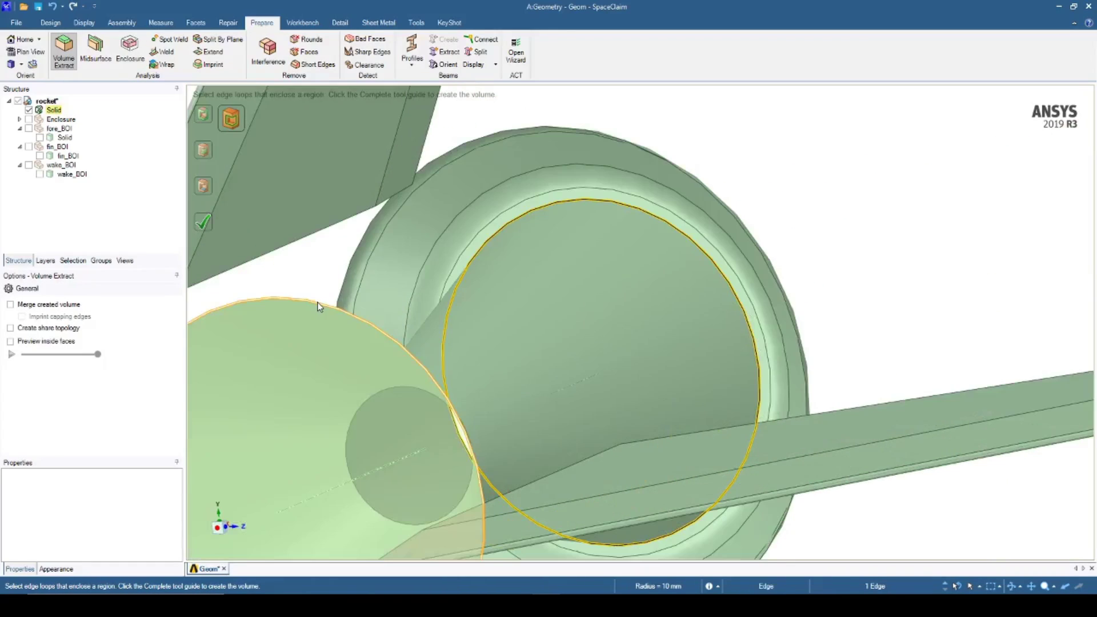
click(319, 307)
scroll(336, 286, down, 3)
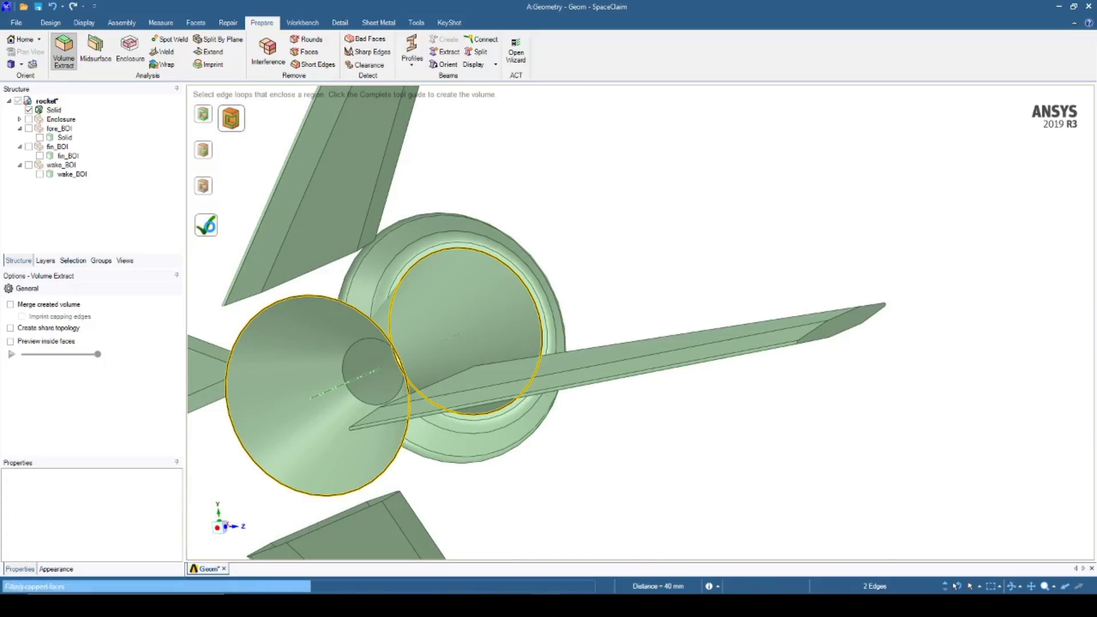
Step: Sketch a 32 mm diameter circle on the nozzle's rear rim face, centred on the rocket's axis
scroll(657, 512, down, 3)
middle_drag(657, 512, 748, 403)
click(51, 23)
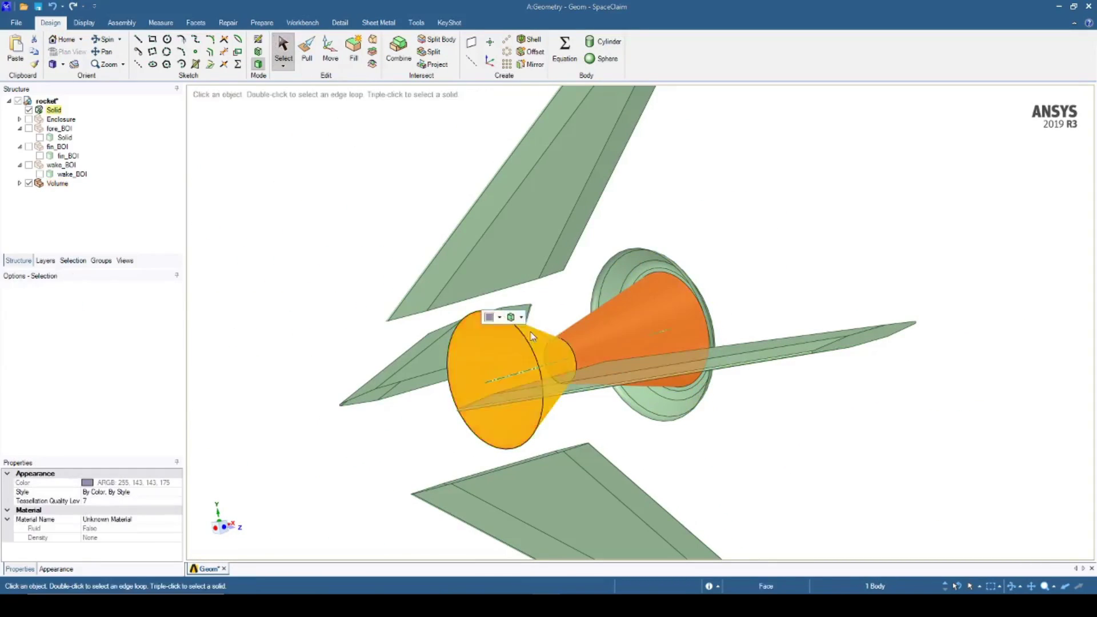
key(Escape)
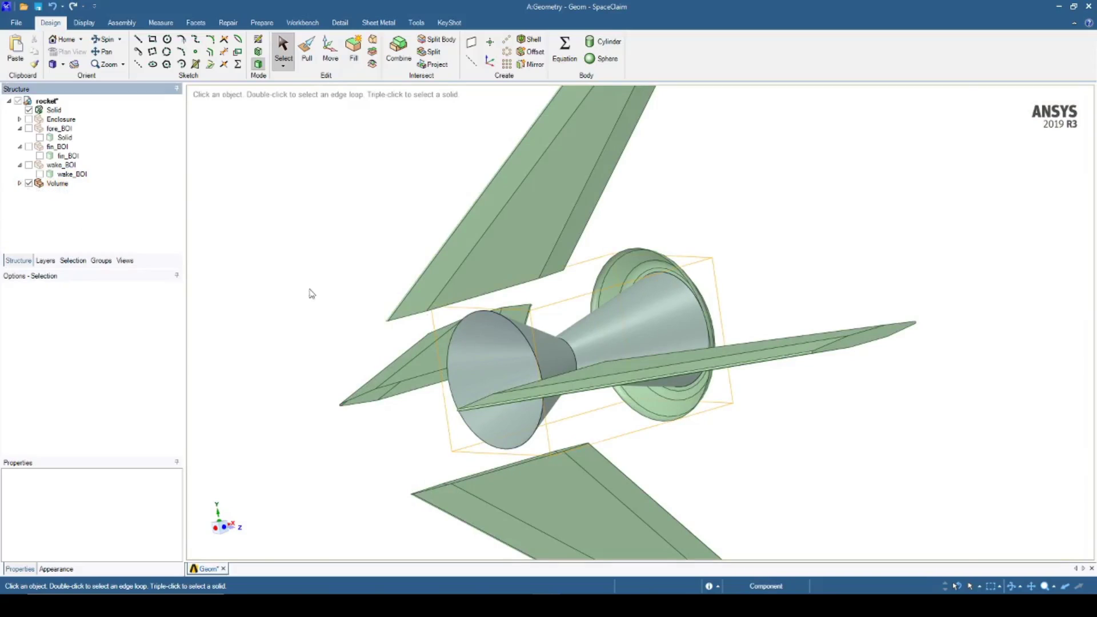
middle_drag(312, 294, 666, 363)
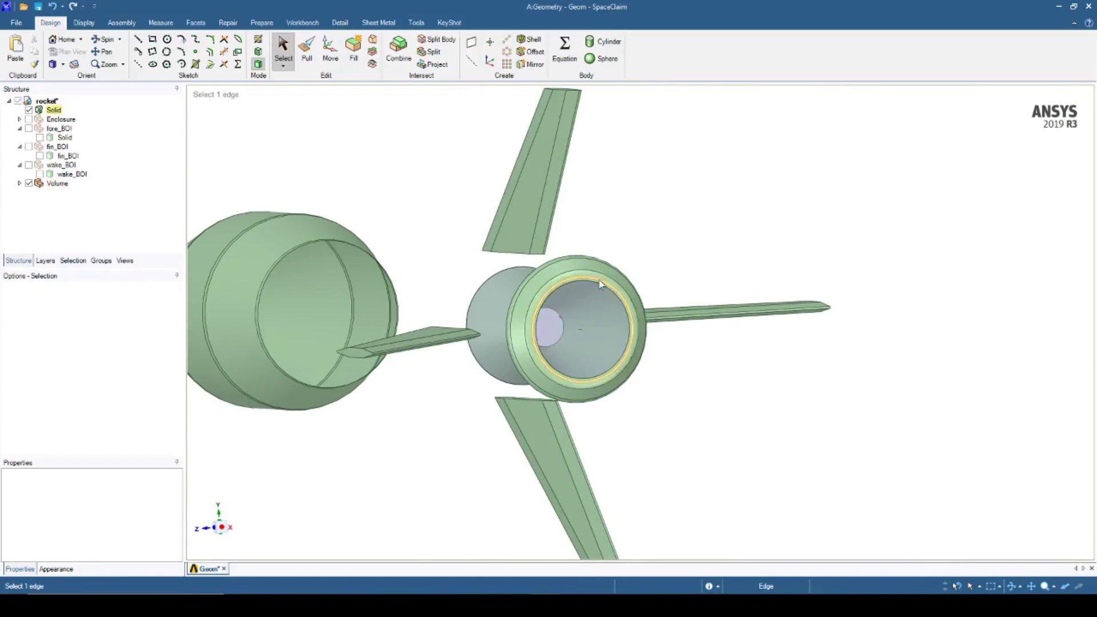
scroll(584, 286, up, 5)
click(584, 315)
scroll(583, 315, down, 4)
click(257, 41)
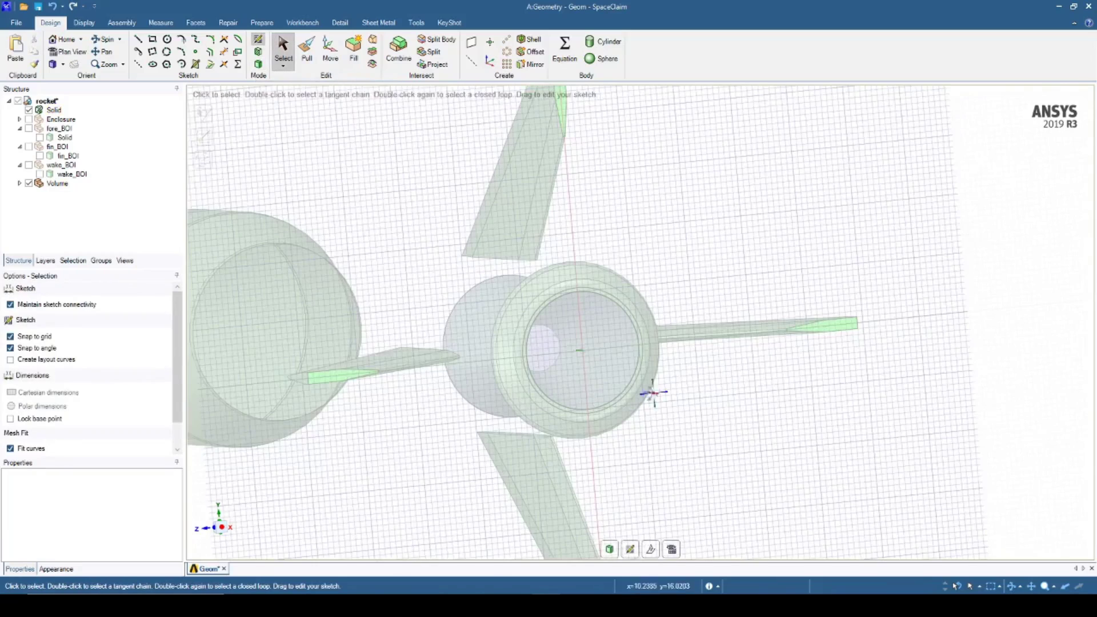
click(566, 338)
text(32)
key(Return)
Step: Hide the rocket solid and the extracted nozzle volume so only the sketched circle stays shown
scroll(408, 286, down, 3)
middle_drag(360, 287, 644, 320)
click(29, 111)
click(29, 183)
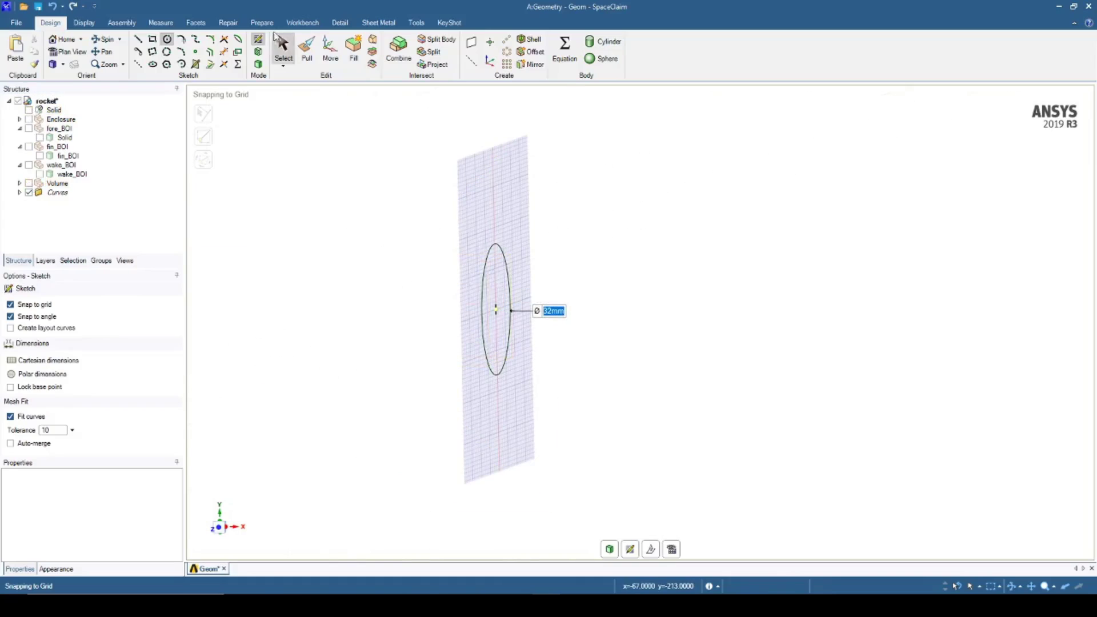
Step: Extrude the 32 mm circle 500 mm downstream along the rocket's axis as a separate exhaust cylinder, using No merge
key(d)
drag(501, 300, 694, 303)
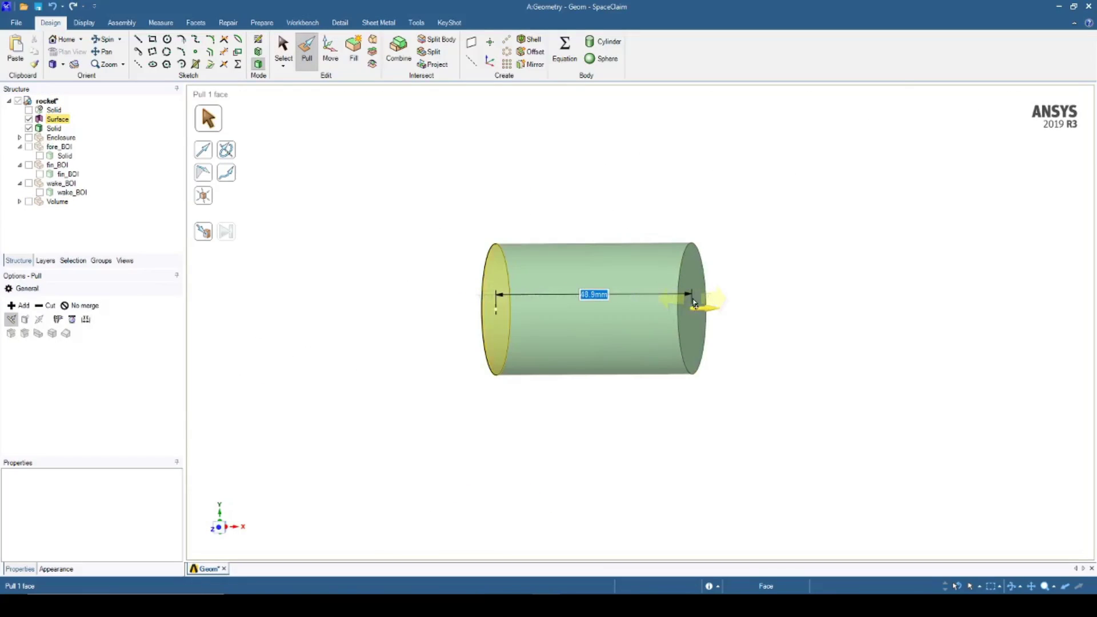
text(500)
key(Return)
scroll(693, 304, down, 5)
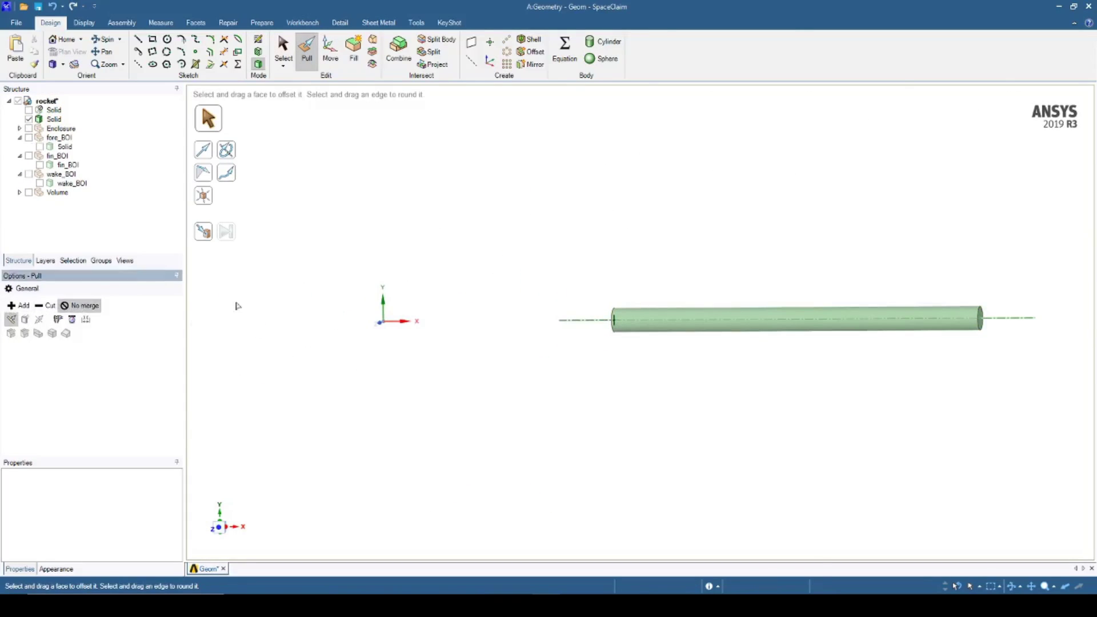
scroll(841, 304, up, 2)
middle_drag(654, 367, 678, 360)
click(283, 46)
click(284, 46)
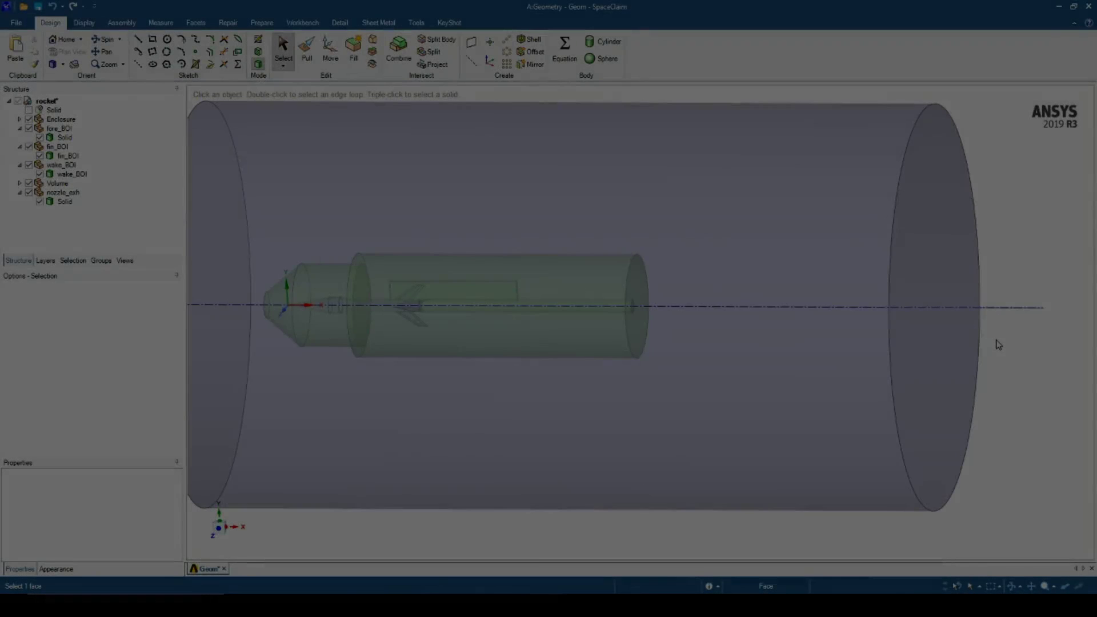
Step: Hide the enclosure's cylindrical outer face and pull the wake_BOI cylinder's rear face farther downstream with No merge
click(663, 238)
right_click(666, 228)
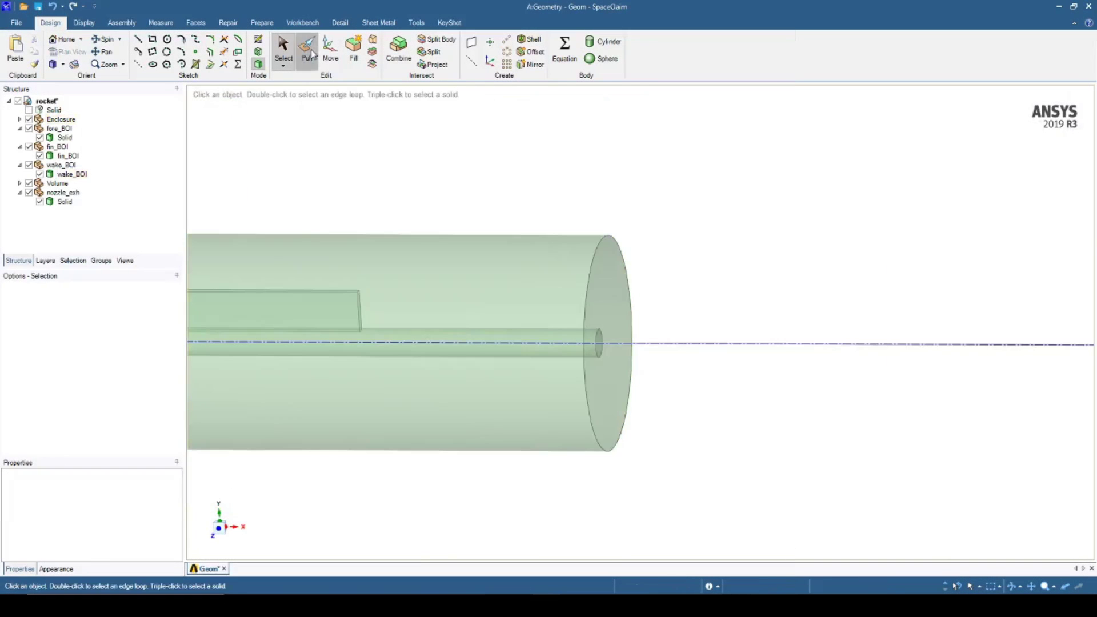
key(p)
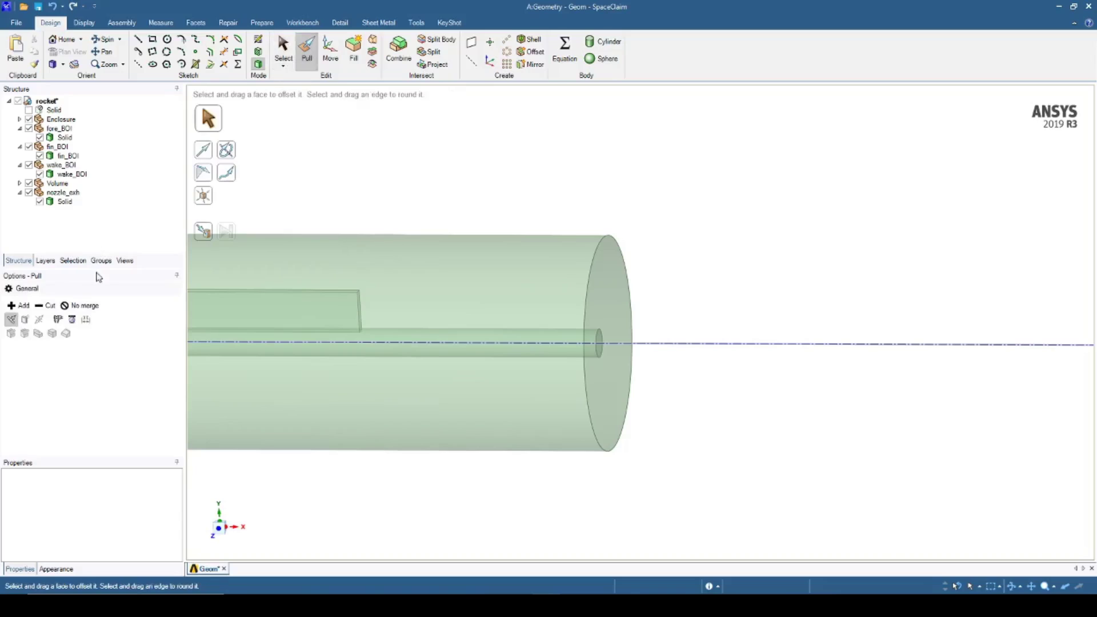
click(606, 294)
drag(606, 293, 666, 286)
click(695, 172)
scroll(446, 161, down, 3)
middle_drag(446, 160, 485, 161)
shift+middle_drag(434, 361, 594, 369)
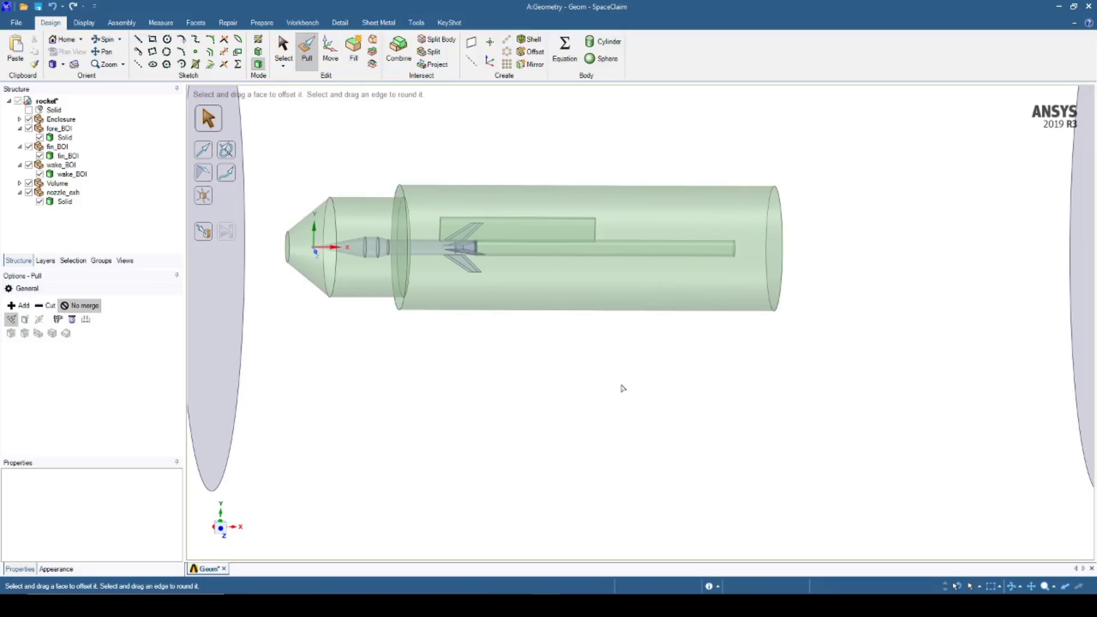
Step: Hide the nozzle_exh, Volume, fin_BOI, wake_BOI and fore_BOI components, keeping the enclosure shown
click(28, 192)
click(29, 147)
click(29, 165)
click(29, 128)
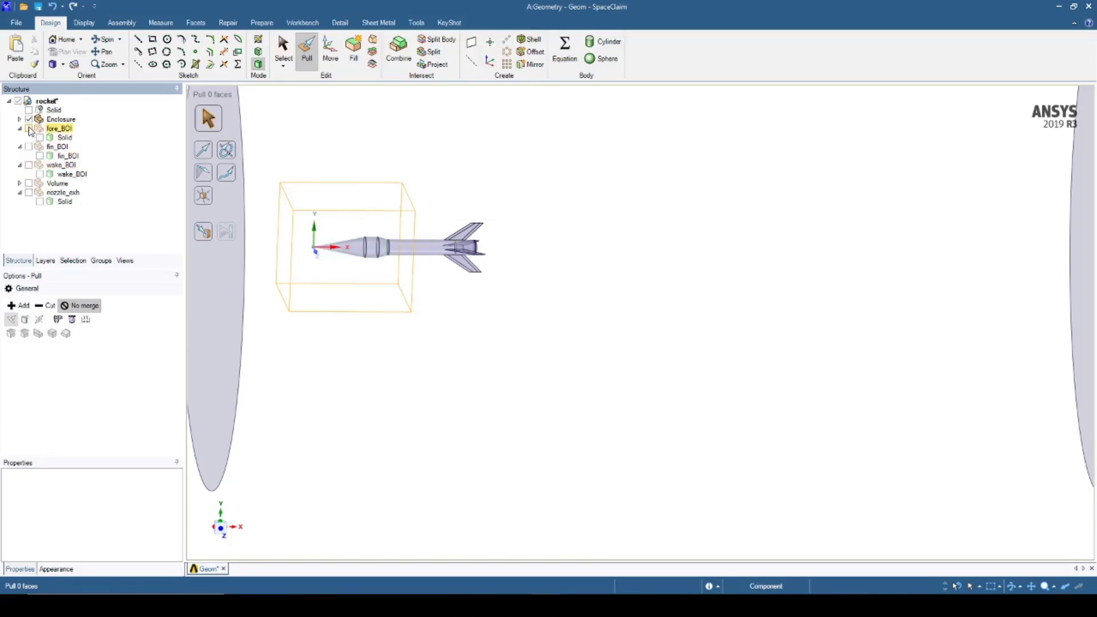
Step: Create a named selection called nosecone from the three faces of the rocket's nose cone, including the ring at its base
scroll(401, 271, up, 4)
click(100, 261)
shift+middle_drag(350, 273, 622, 358)
scroll(623, 358, up, 4)
key(Escape)
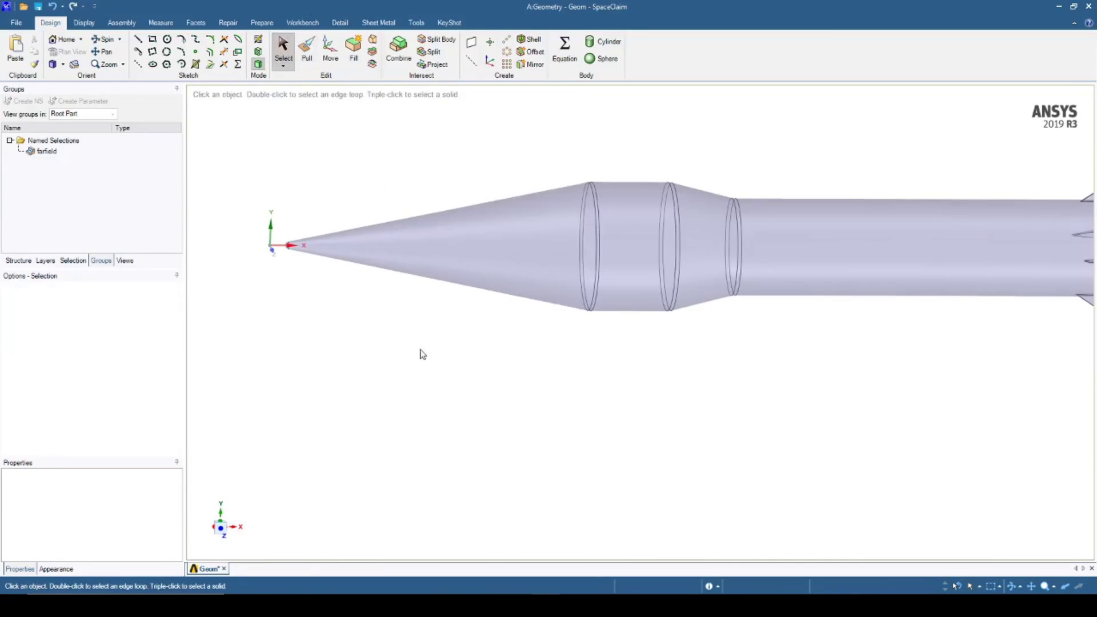
click(457, 263)
scroll(595, 223, up, 6)
ctrl+click(595, 223)
scroll(463, 234, down, 4)
click(36, 102)
text(nosecone)
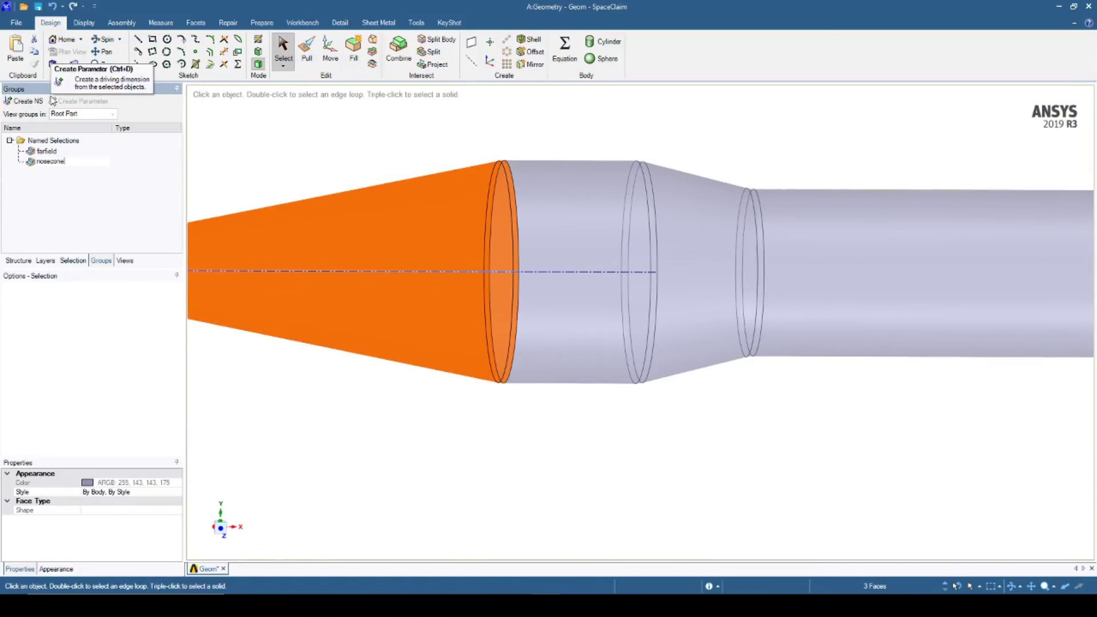
Step: Create a named selection called fore_tube from the short cylindrical face behind the nose cone
click(556, 216)
click(34, 100)
text(fore_tube)
key(Return)
Step: Create a named selection called transition from the tapered face behind the fore tube and its adjoining narrow ring face
click(703, 234)
ctrl+click(760, 213)
click(37, 104)
text(transition)
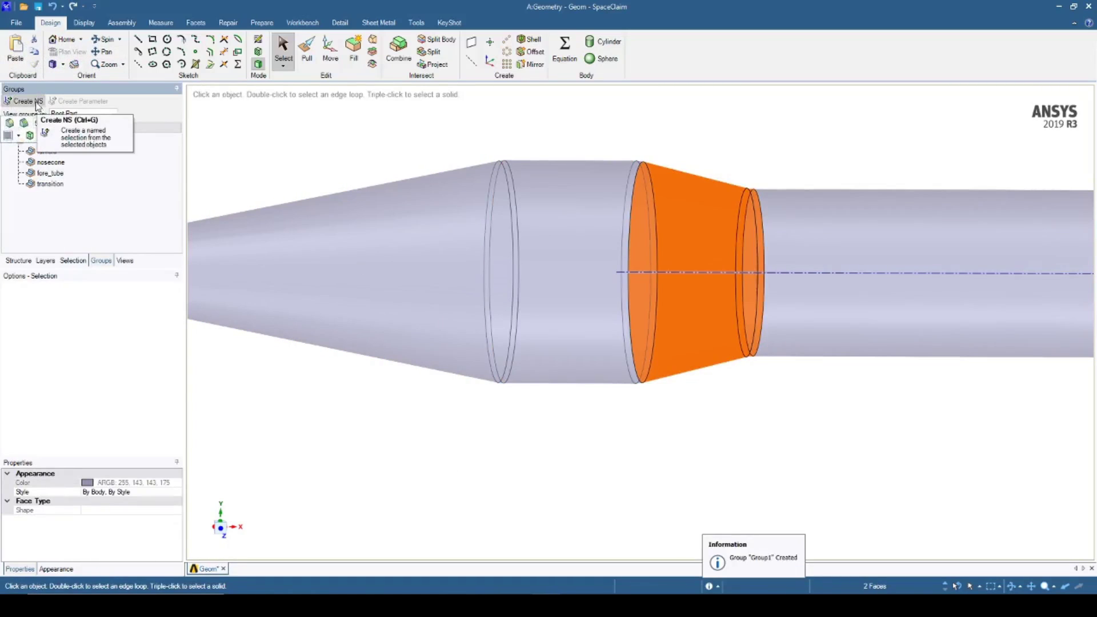
Step: Check the faces in the nosecone to transition groups, and create a named selection called aft_tube from the long rear body face
click(51, 162)
shift+click(46, 184)
scroll(211, 321, up, 2)
click(211, 321)
scroll(211, 321, down, 4)
click(571, 299)
click(34, 101)
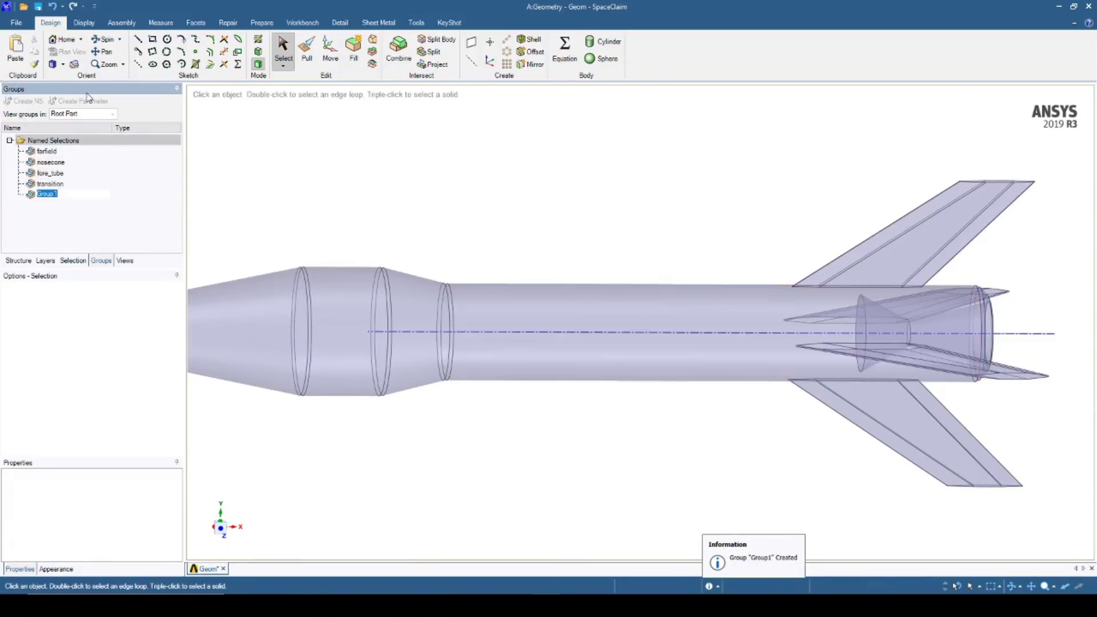
Step: Create a named selection called boat_tail from the four ring faces at the rocket's rear end
middle_drag(1045, 389, 943, 384)
scroll(902, 313, up, 5)
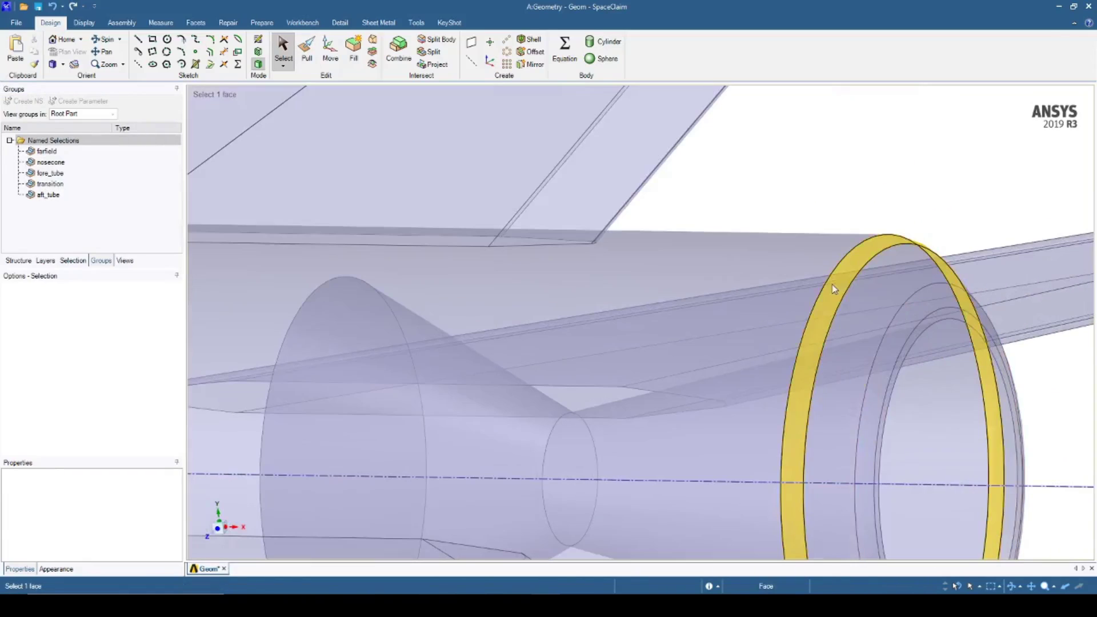
click(833, 287)
ctrl+click(864, 303)
ctrl+click(894, 320)
ctrl+click(918, 331)
scroll(869, 317, down, 3)
click(10, 102)
text(boat_tail)
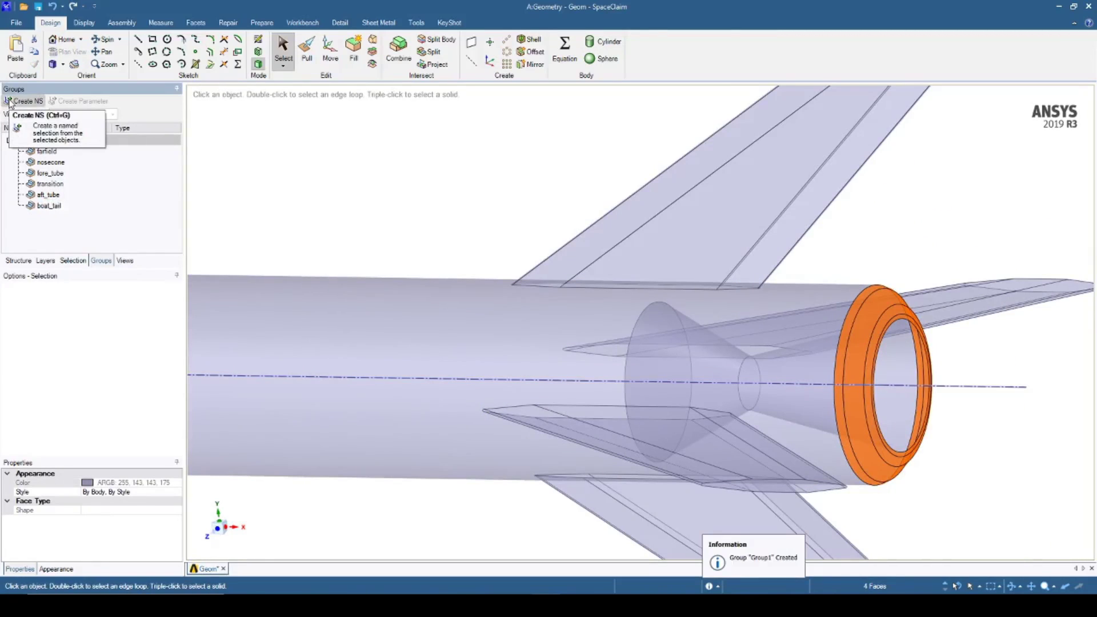
Step: Hide the long cylindrical face of the rear body to expose the nozzle inside
click(426, 189)
scroll(351, 210, down, 3)
right_click(351, 299)
mouse_move(411, 222)
click(519, 223)
Step: Create a named selection called nozzle from the nozzle's converging and diverging conical faces
scroll(466, 292, up, 4)
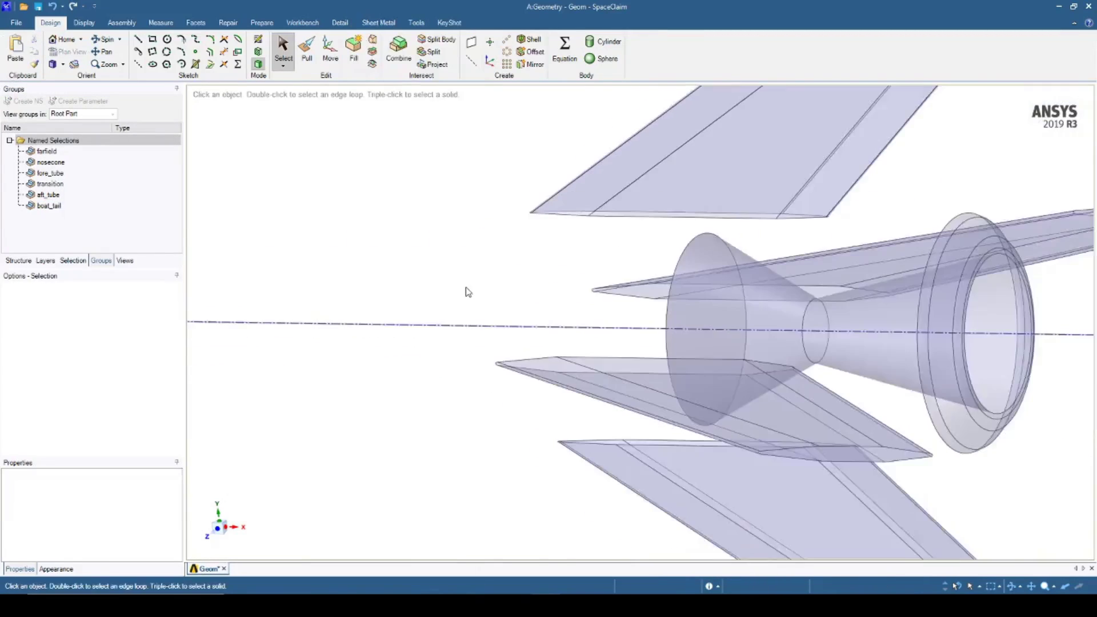
shift+middle_drag(772, 326, 466, 292)
click(446, 294)
ctrl+click(585, 289)
mouse_move(838, 241)
middle_down()
mouse_move(811, 255)
mouse_move(832, 257)
middle_up()
click(24, 101)
text(nozzle)
click(255, 291)
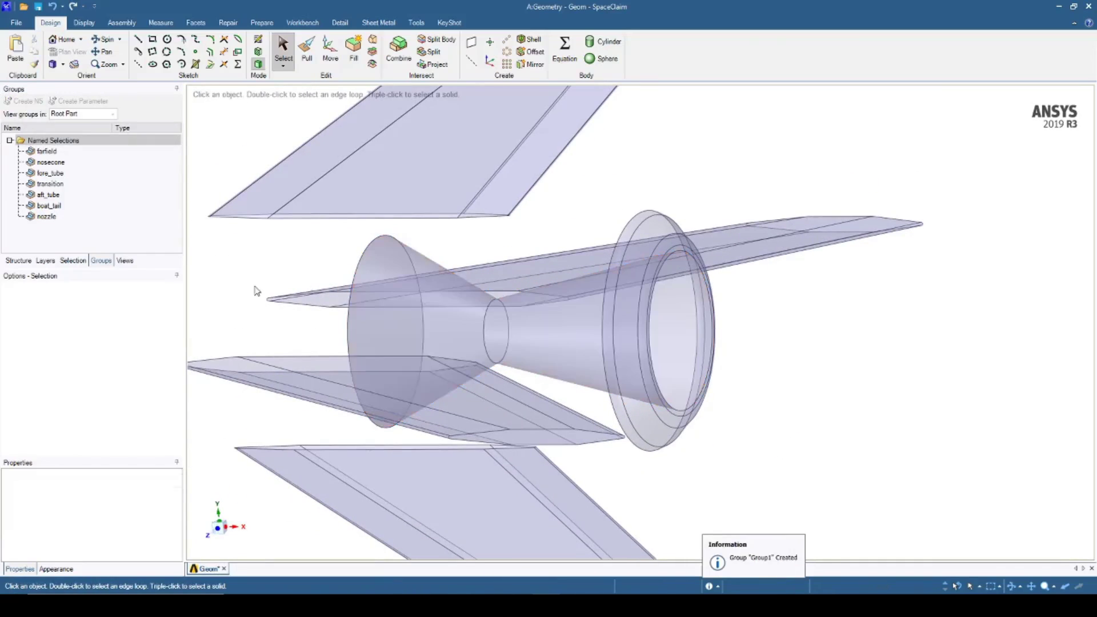
Step: Create a named selection called inlet from the flat circular face at the nozzle's forward end
middle_drag(370, 314, 899, 196)
scroll(899, 196, down, 4)
scroll(789, 255, up, 4)
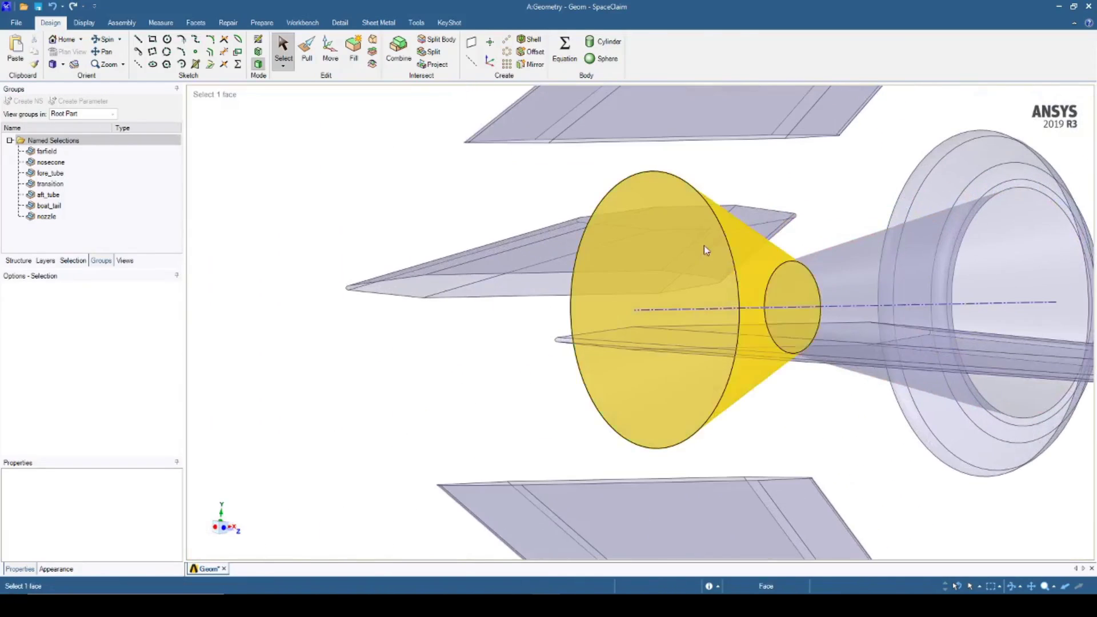
click(694, 252)
click(7, 102)
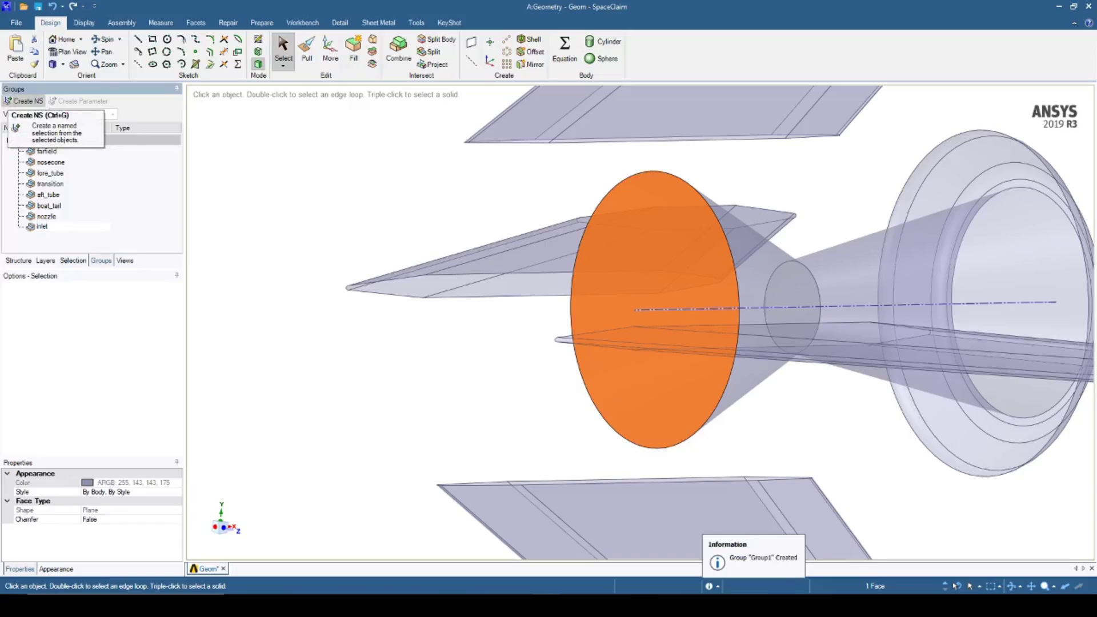
scroll(436, 361, down, 3)
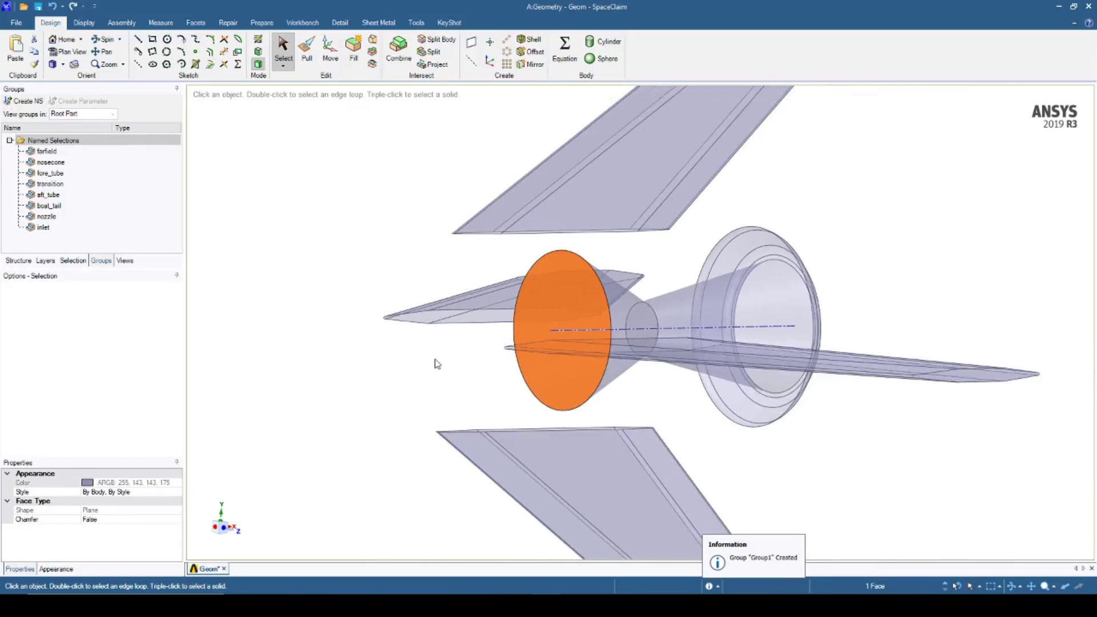
Step: Hide all faces belonging to the inlet, nozzle, boat_tail and aft_tube groups
click(396, 364)
click(46, 227)
ctrl+click(47, 216)
ctrl+click(47, 206)
ctrl+click(45, 196)
right_click(302, 348)
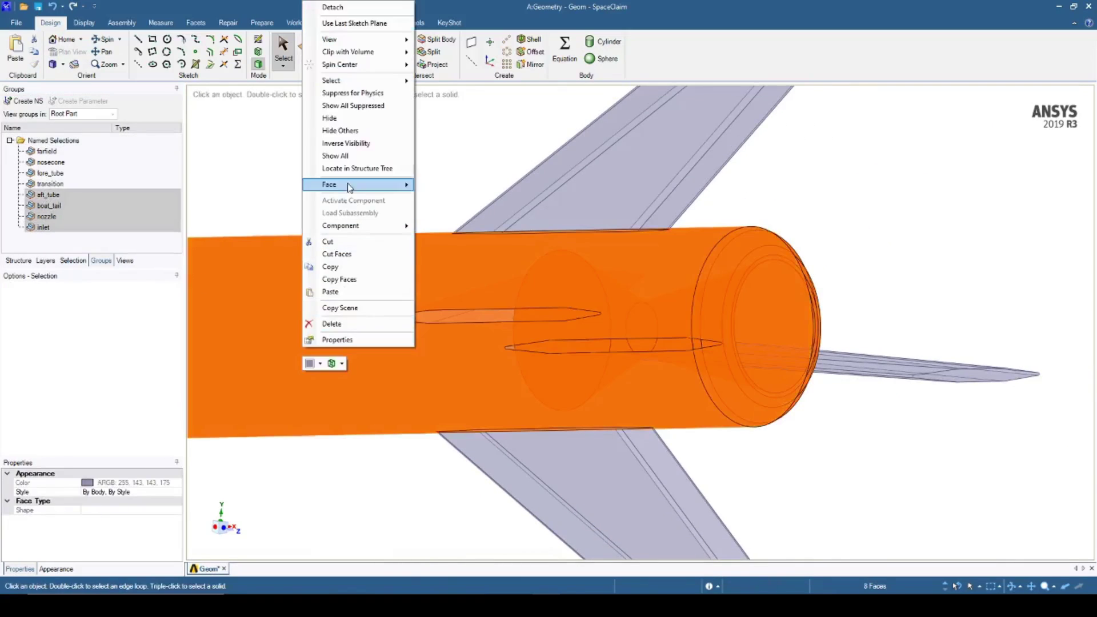
click(324, 117)
Step: Create a named selection called fins from all faces of the four fins
scroll(605, 382, down, 3)
middle_drag(605, 382, 663, 382)
drag(946, 533, 594, 163)
click(22, 100)
text(fins)
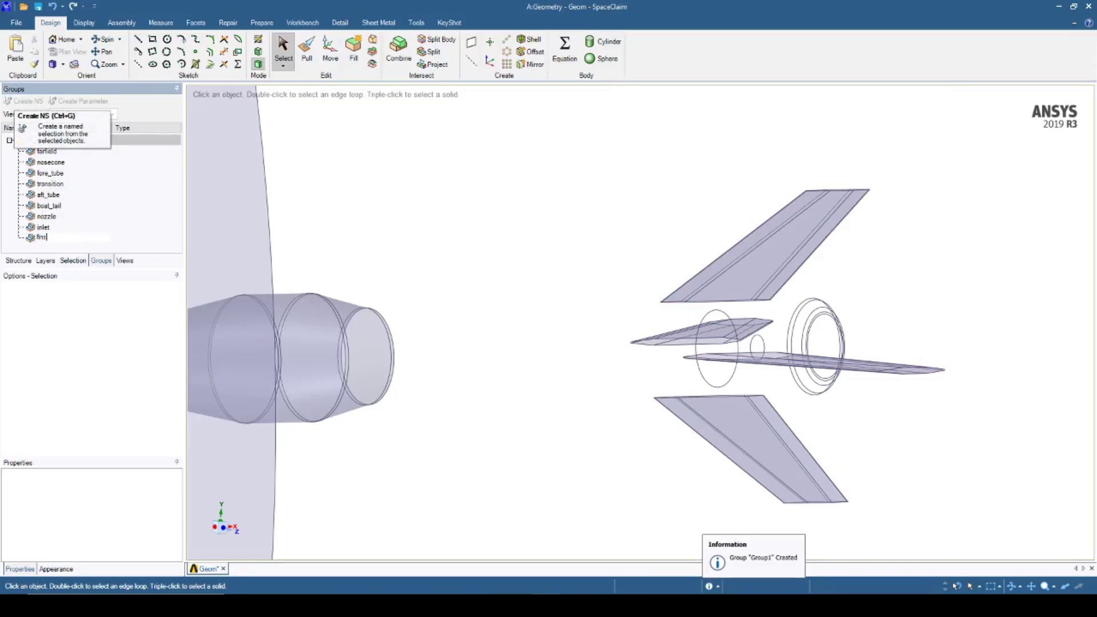
Step: Show all the hidden faces of the rocket and the enclosure again
right_click(366, 351)
click(537, 248)
scroll(353, 260, down, 8)
scroll(480, 312, up, 3)
Step: Create a plane through the coordinate system's X and Y axes and rotate it 45° about the rocket's axis
middle_drag(353, 260, 245, 293)
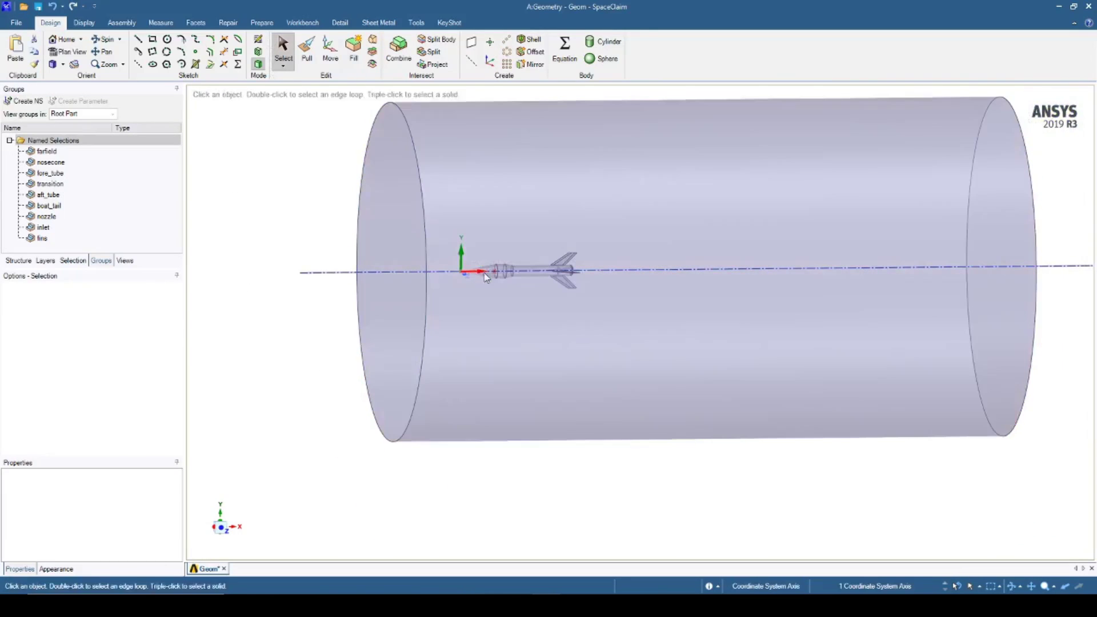
click(471, 42)
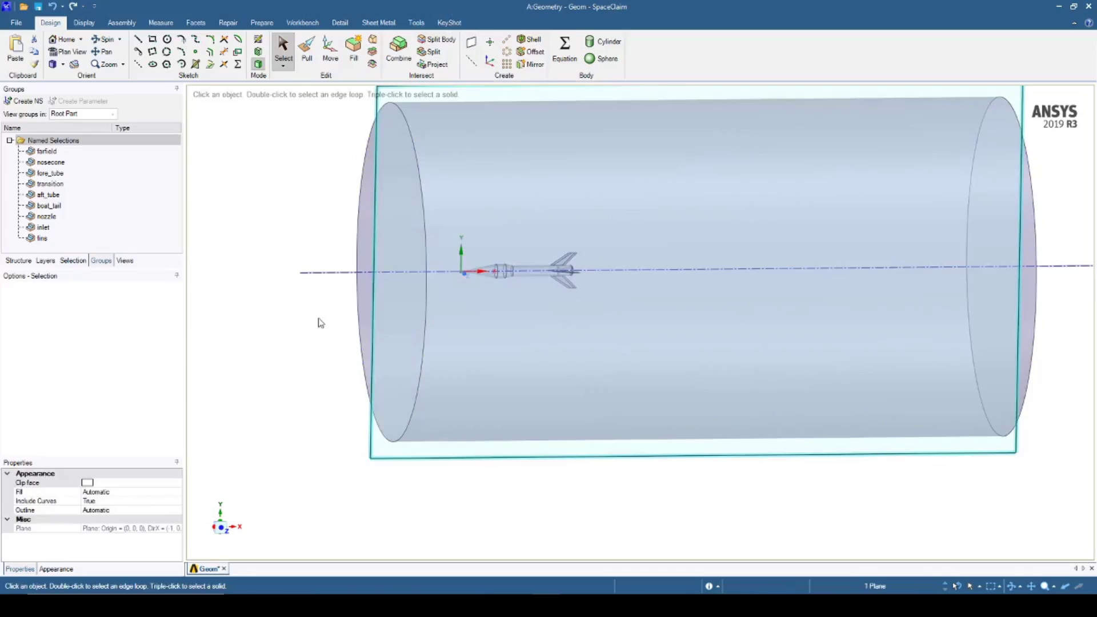
middle_drag(318, 323, 461, 319)
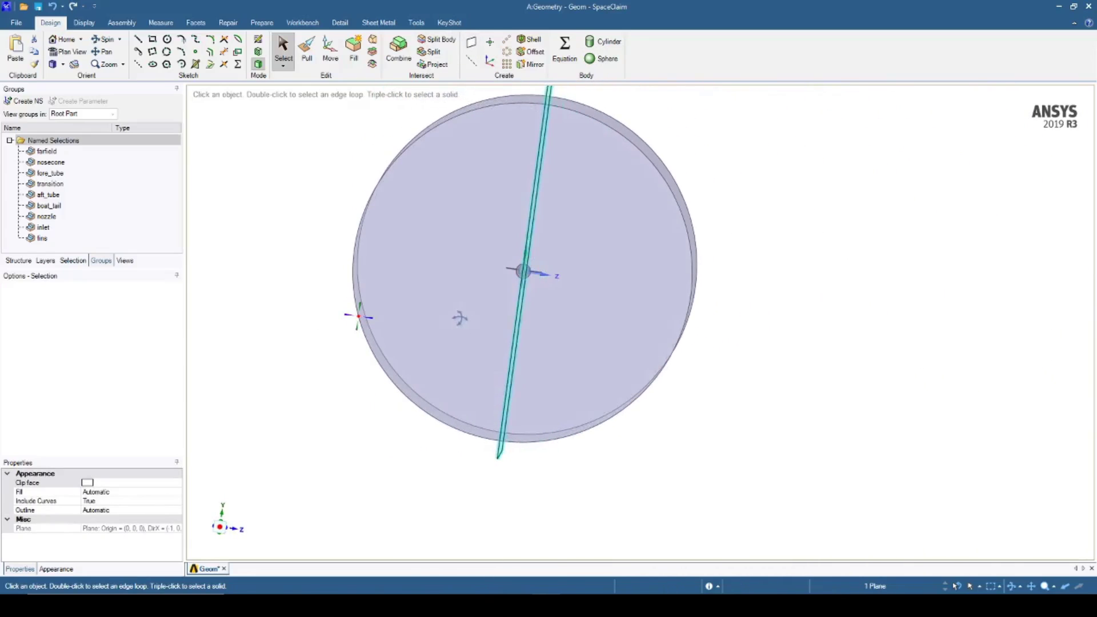
click(330, 51)
scroll(546, 326, up, 5)
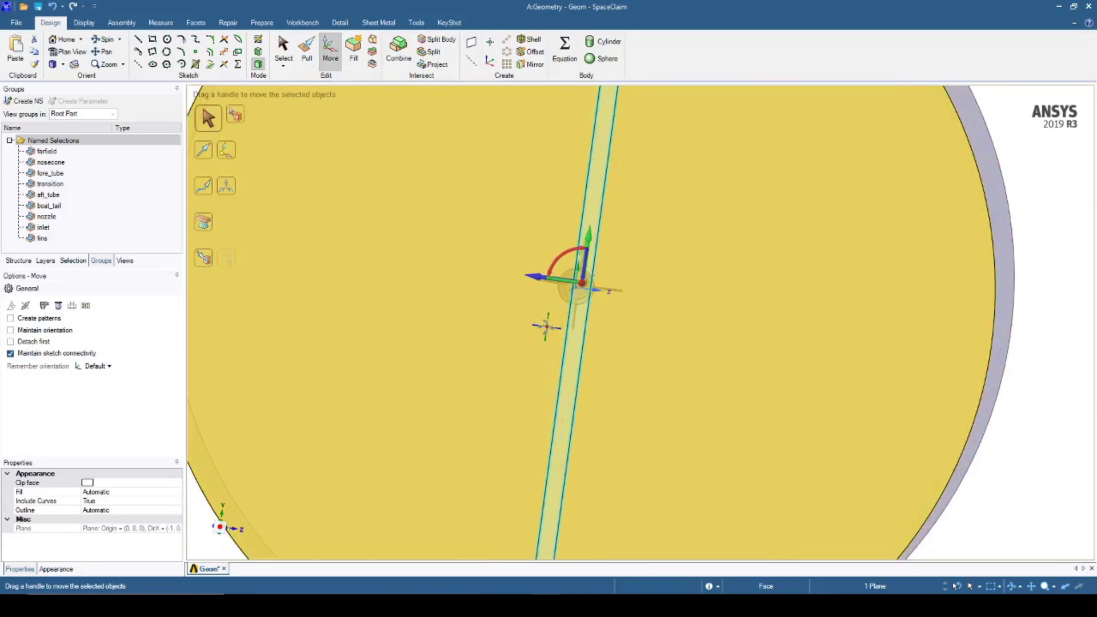
scroll(546, 326, down, 5)
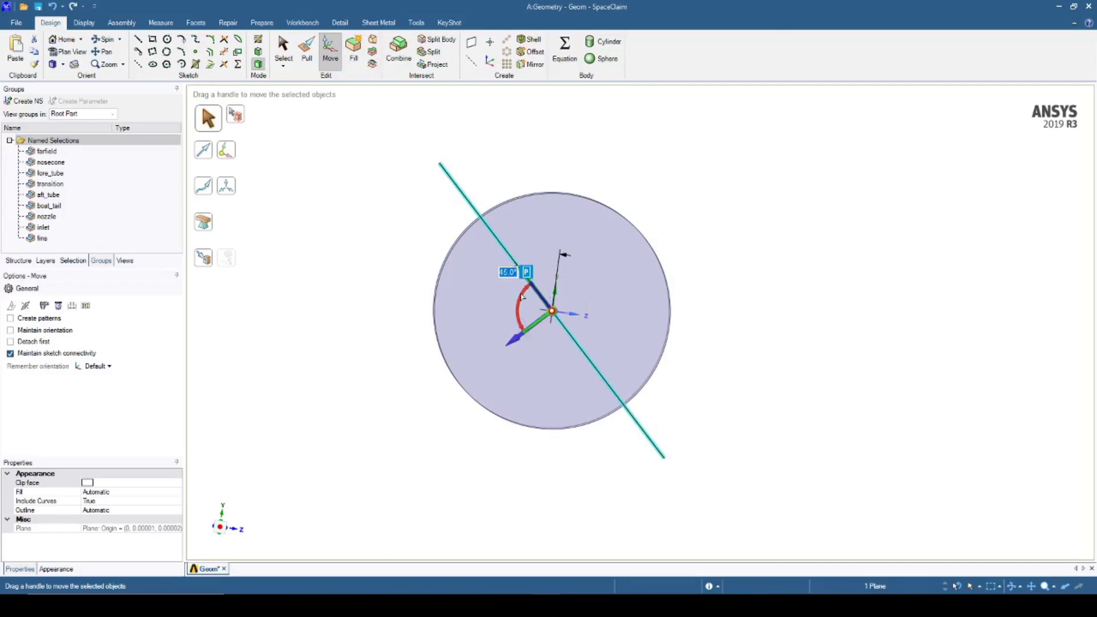
Step: Split the cylindrical enclosure into two halves with the rotated plane, using Combine
click(399, 56)
middle_drag(486, 183, 360, 265)
key(Escape)
click(486, 295)
scroll(644, 313, up, 3)
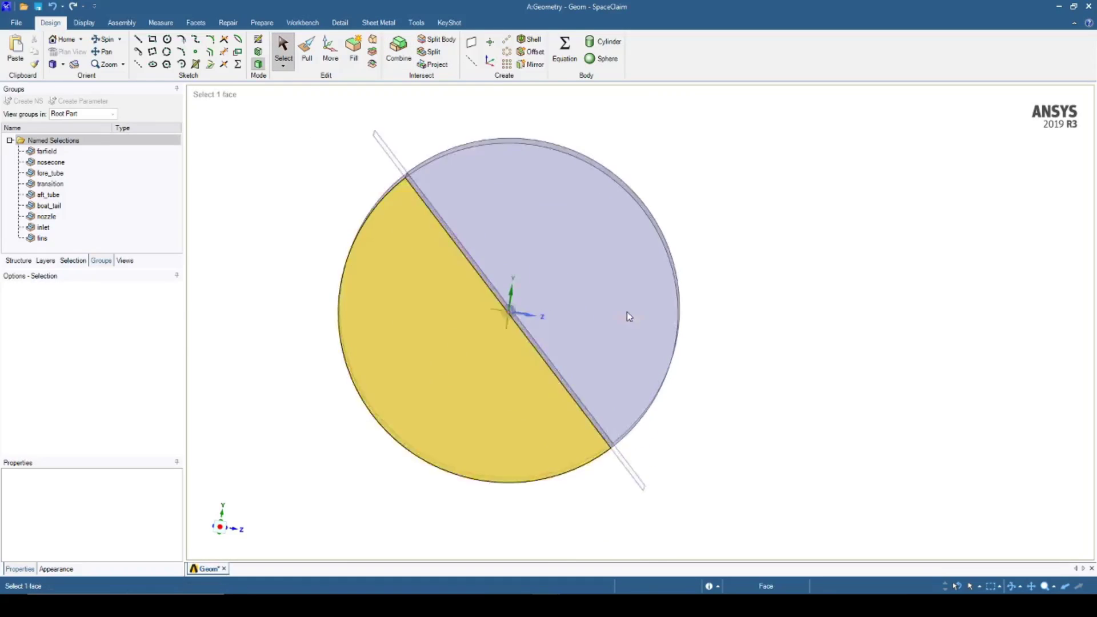
Step: Create a second plane through the coordinate system's X and Y axes
middle_drag(627, 312, 585, 298)
scroll(592, 298, up, 4)
click(611, 307)
middle_drag(807, 304, 784, 303)
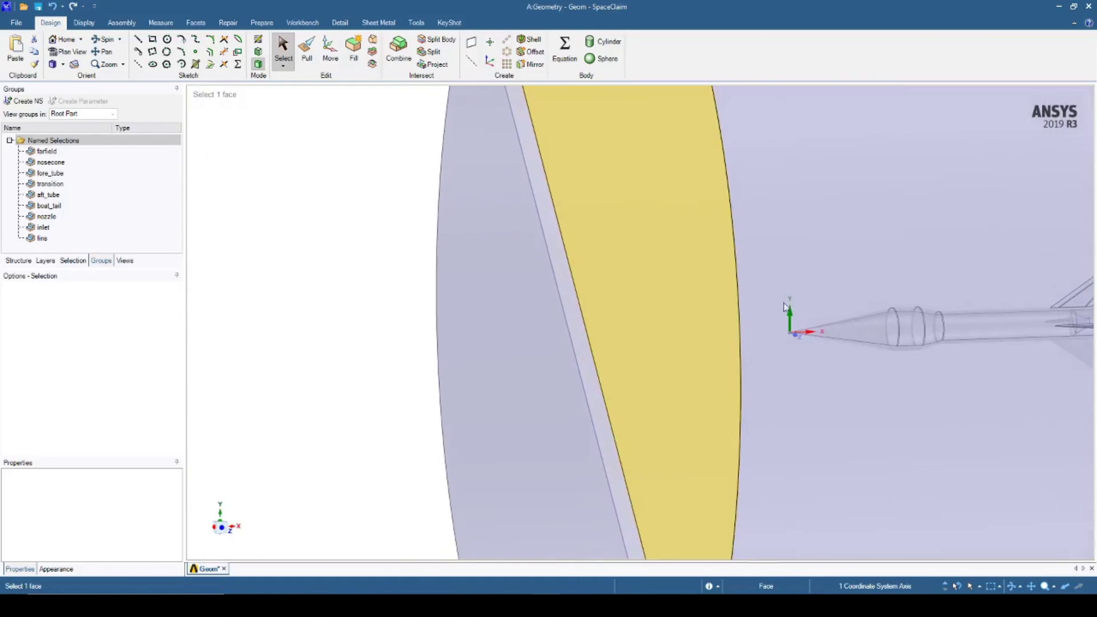
ctrl+click(805, 331)
scroll(626, 288, down, 4)
middle_drag(451, 293, 472, 291)
click(471, 44)
Step: Rotate the second plane 315° about the rocket's axis so it crosses the first plane at right angles
middle_drag(308, 295, 158, 329)
click(331, 50)
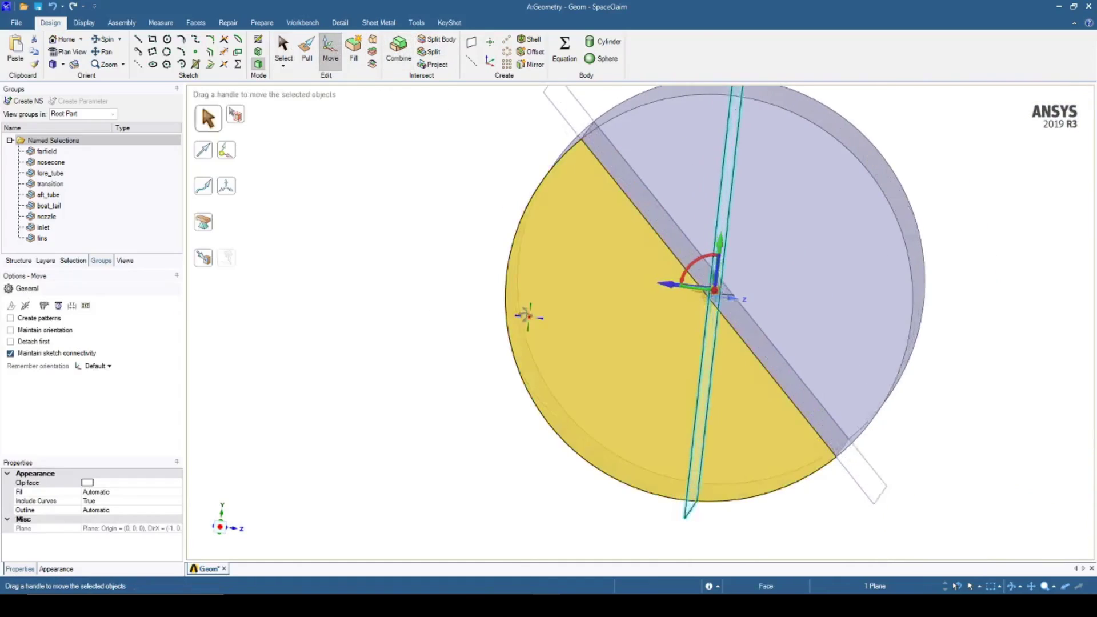
scroll(770, 274, up, 3)
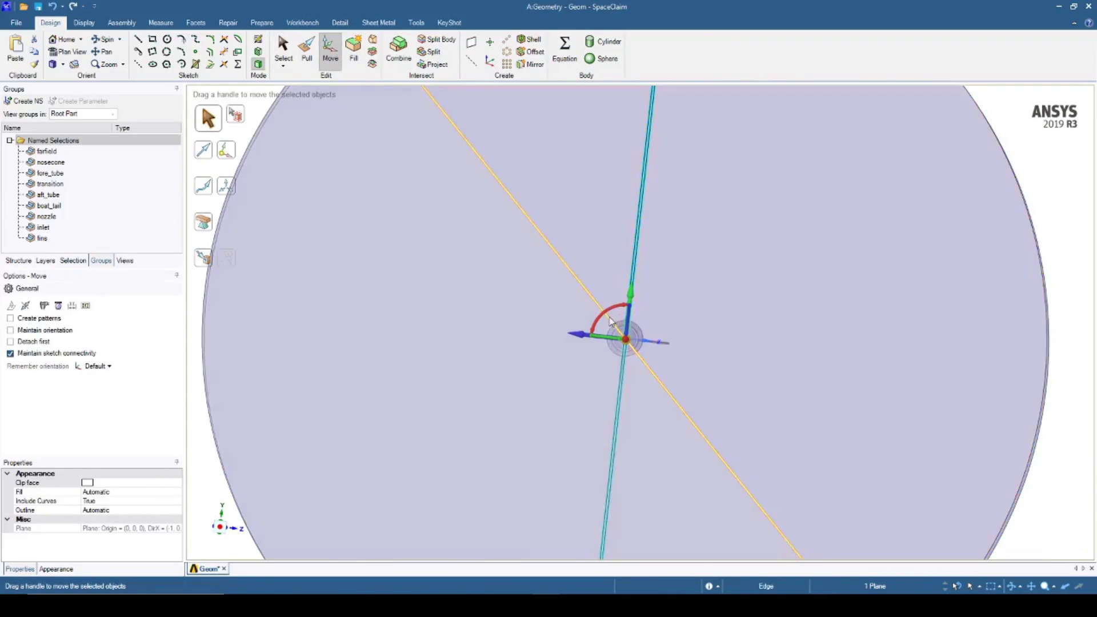
drag(608, 313, 621, 316)
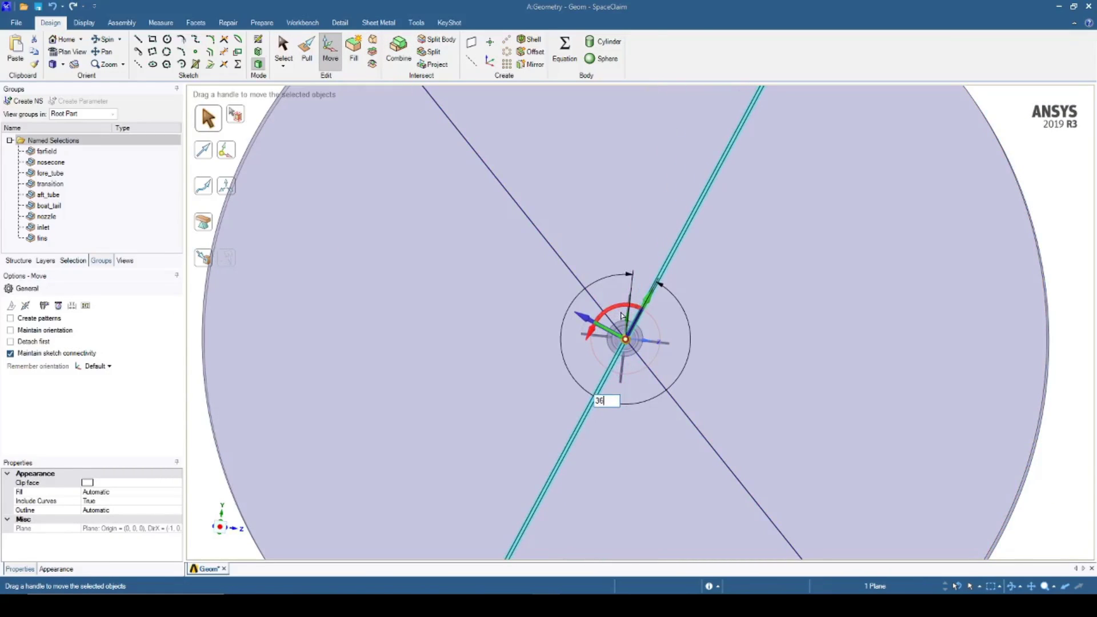
key(Return)
scroll(679, 326, down, 3)
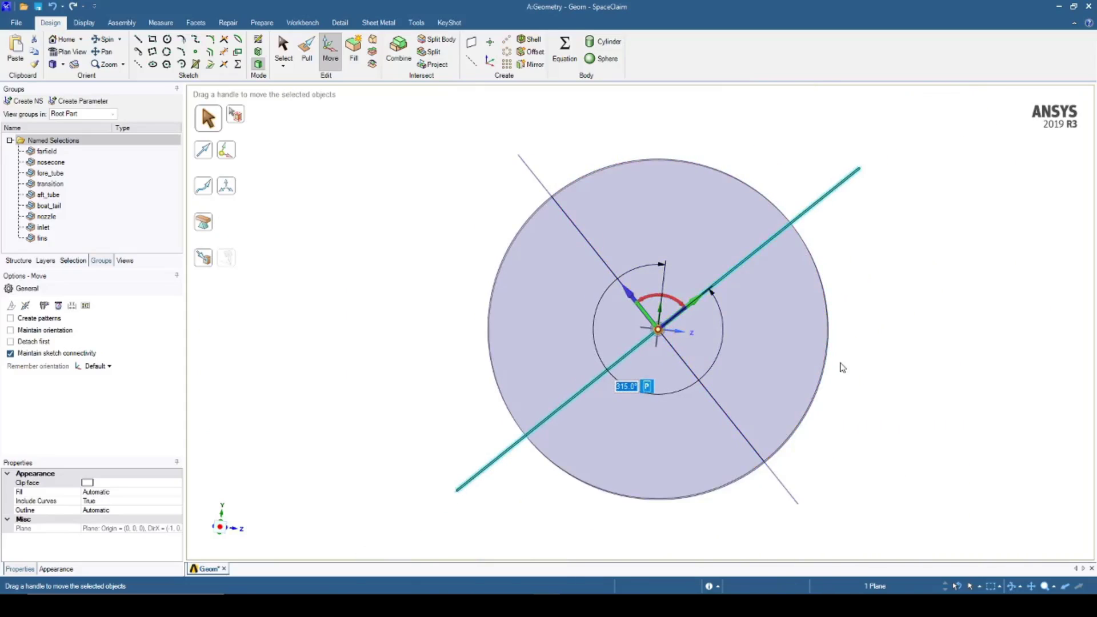
mouse_move(839, 364)
middle_down()
mouse_move(829, 360)
mouse_move(840, 367)
middle_up()
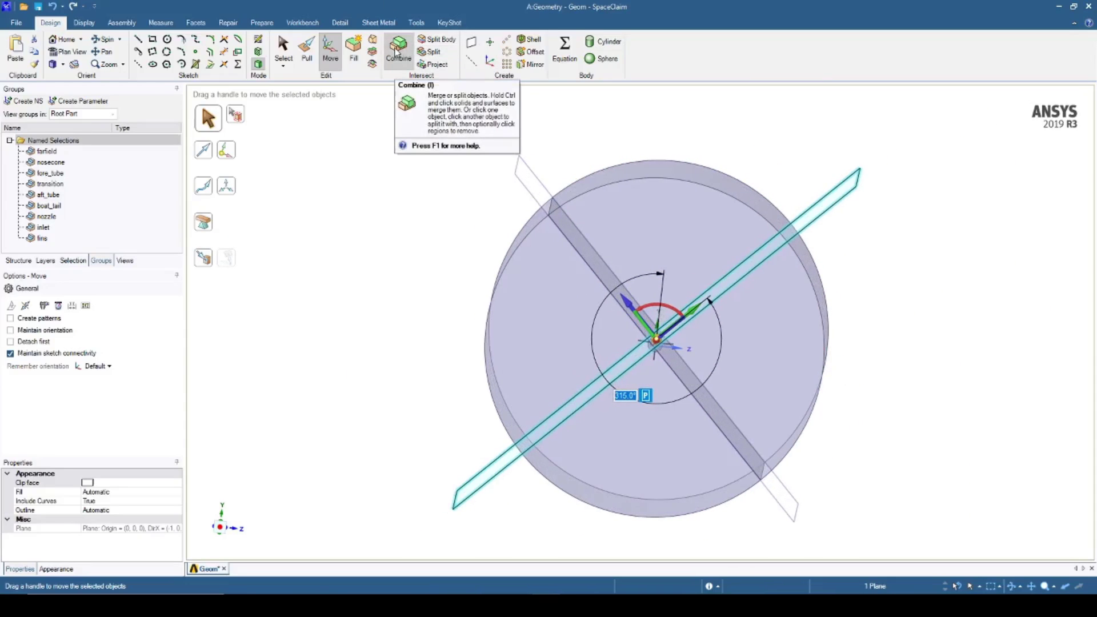
Step: Split the upper half of the enclosure with the second plane, using Combine
click(397, 50)
click(651, 190)
click(785, 245)
click(284, 49)
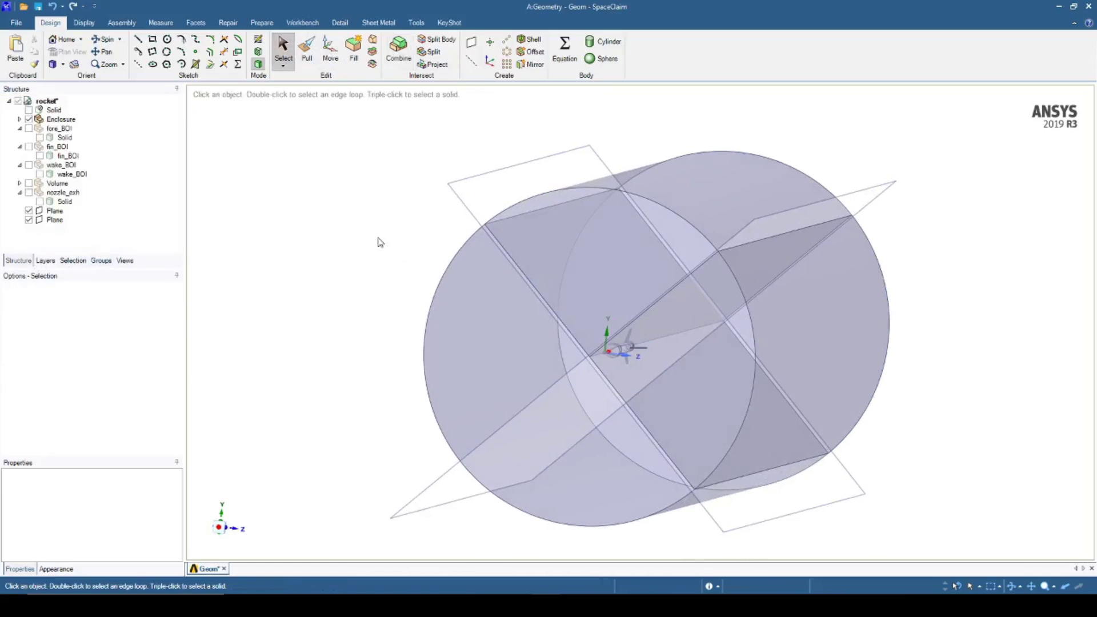
Step: Suppress for physics and hide the first two bodies in the Enclosure component, leaving only the upper quarter body displayed
click(19, 119)
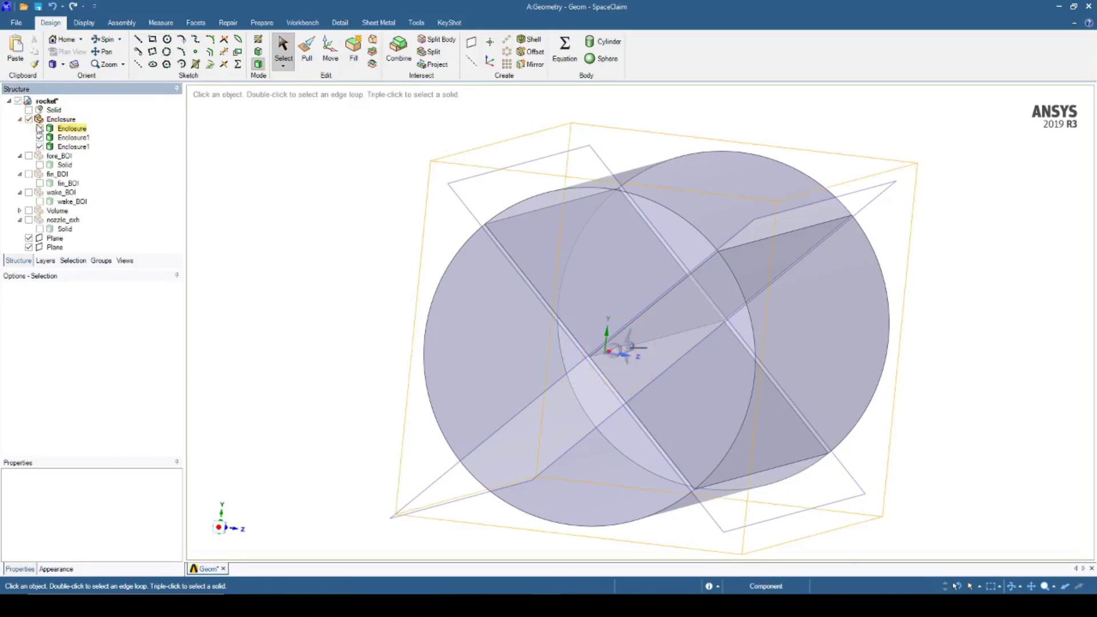
click(68, 129)
right_click(68, 130)
click(98, 147)
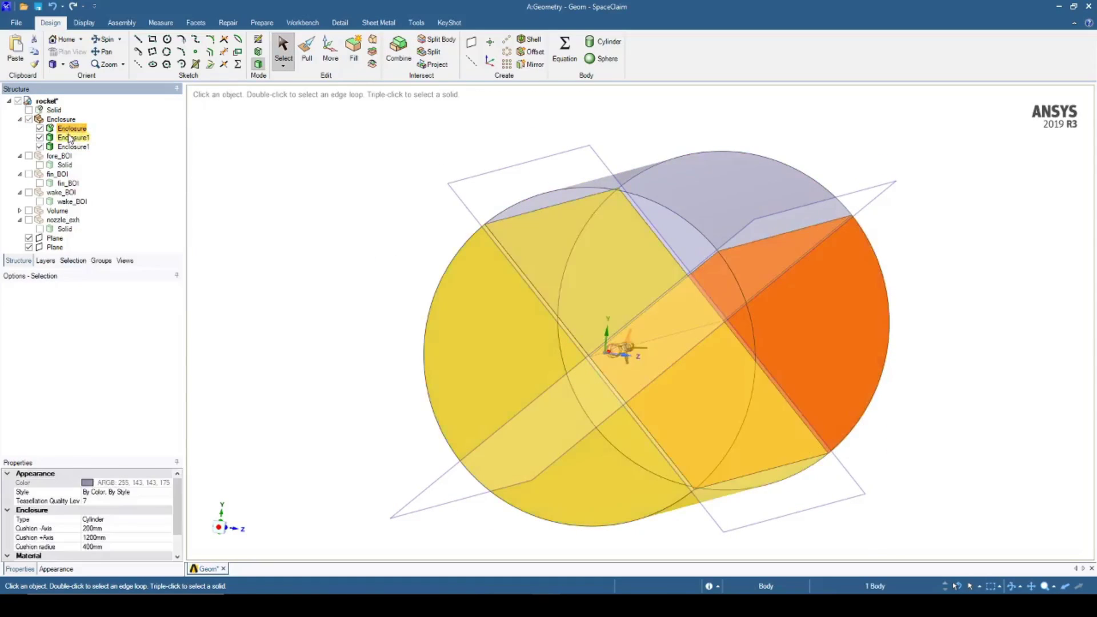
click(69, 137)
right_click(69, 137)
click(98, 154)
click(39, 138)
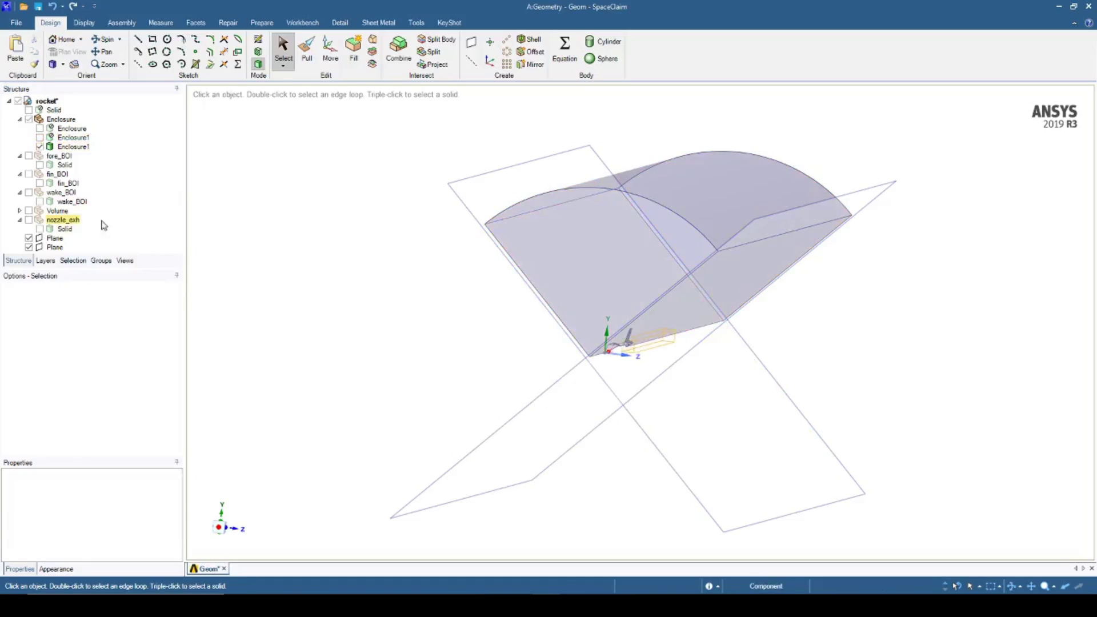
Step: Delete both splitting planes from the model
click(55, 238)
ctrl+click(55, 247)
key(Delete)
Step: Review the aft_tube, nosecone and inlet named selections on the rocket faces of the quarter enclosure
scroll(642, 324, up, 5)
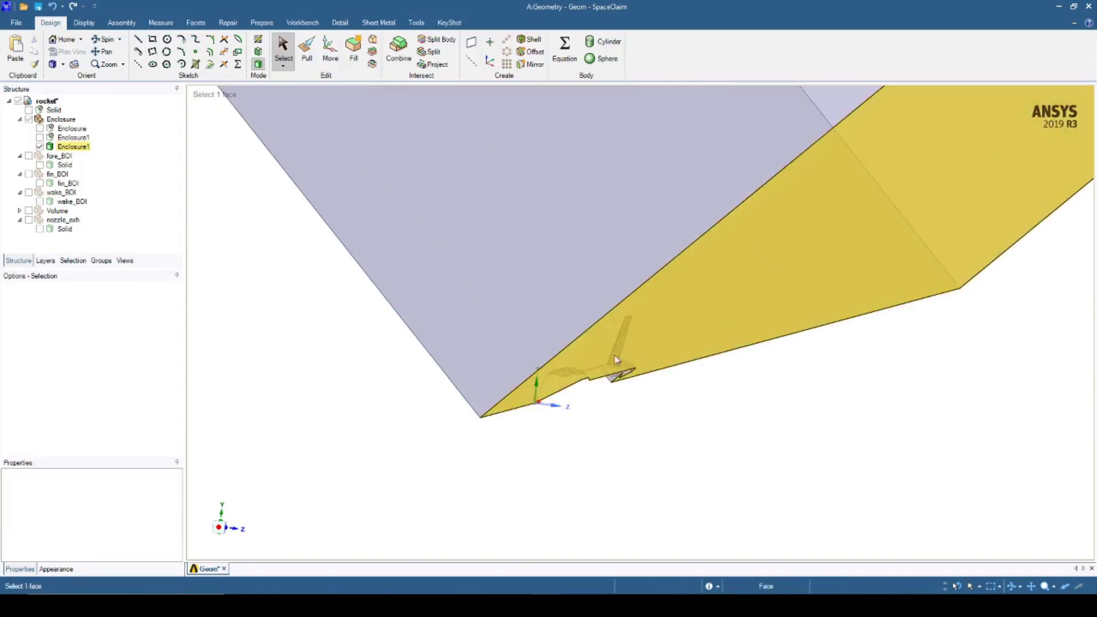
scroll(620, 377, up, 3)
click(102, 261)
click(57, 195)
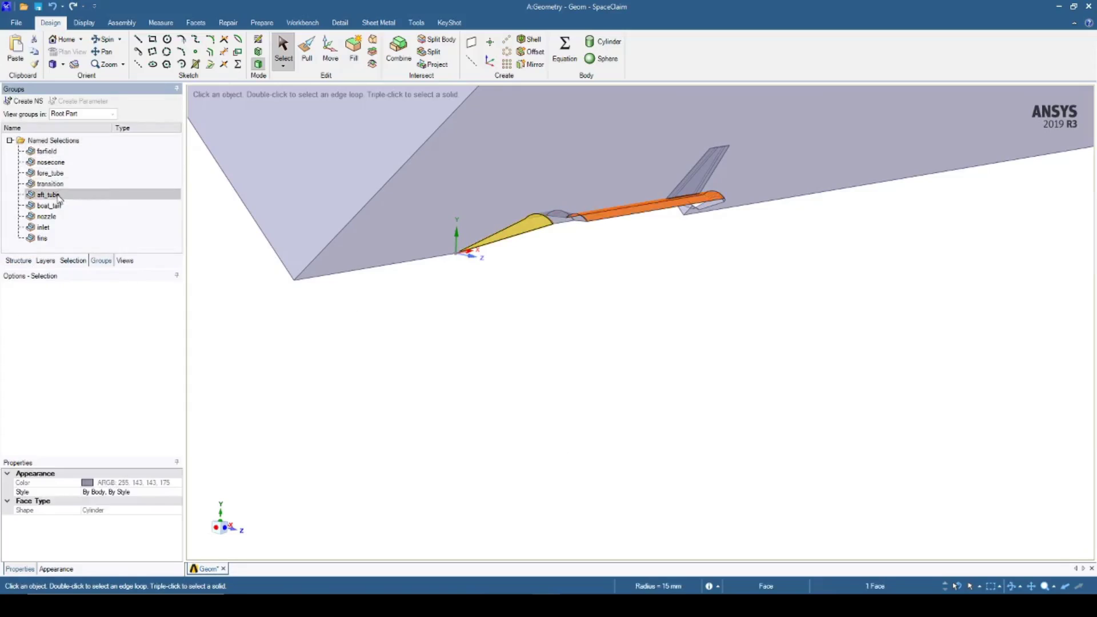
click(50, 162)
click(43, 227)
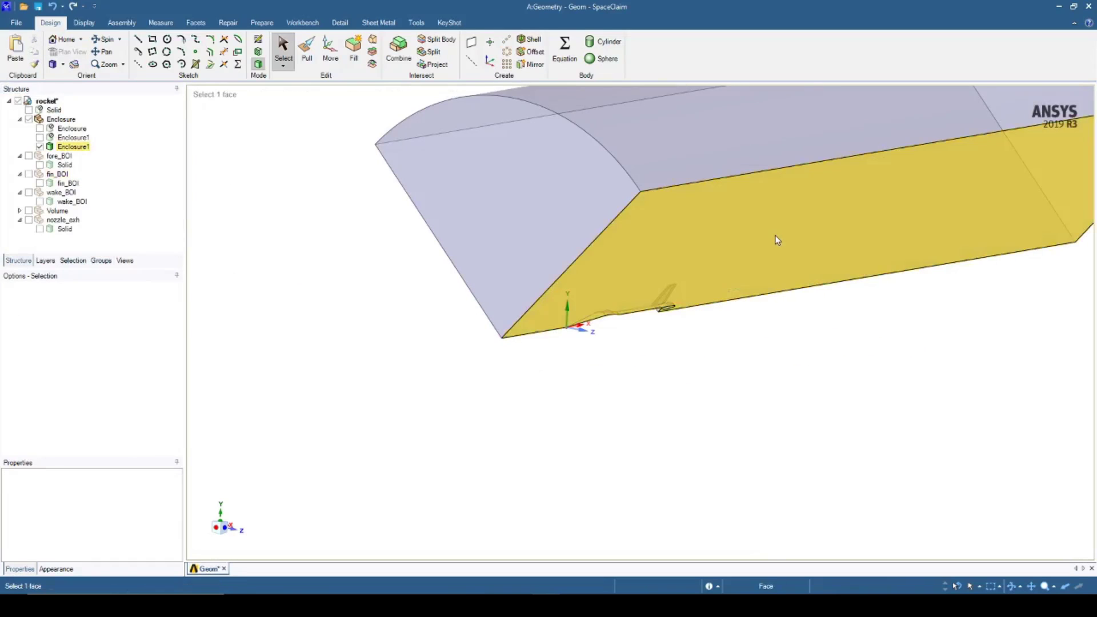
Step: Create named selections symma and symmb, one for each of the two flat cut faces of the quarter enclosure
click(778, 240)
key(ctrl+g)
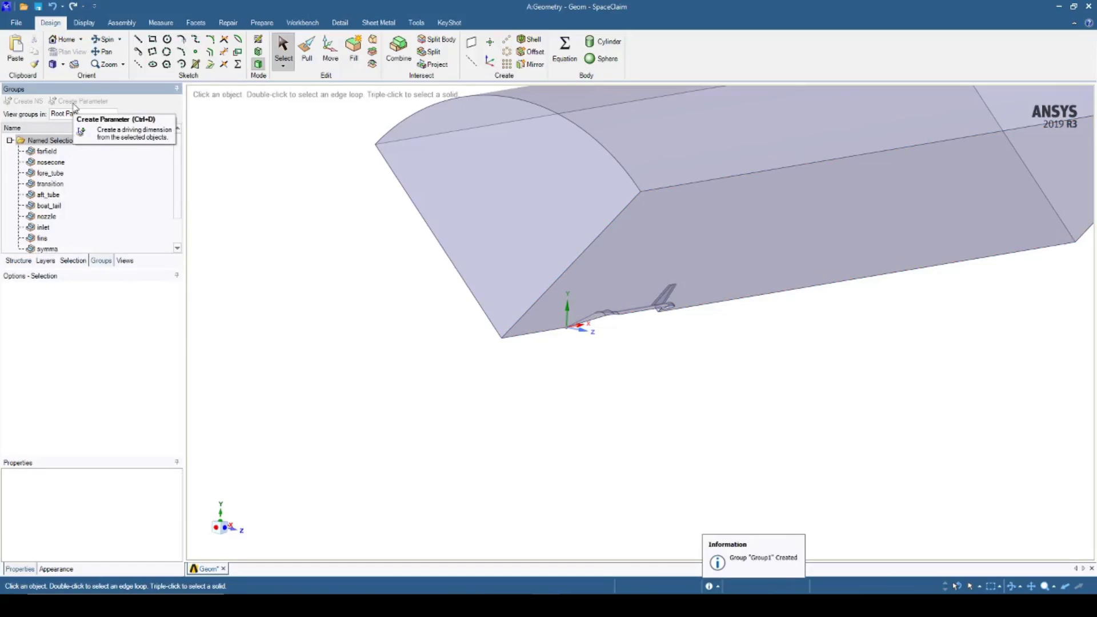
middle_drag(467, 498, 592, 485)
click(600, 240)
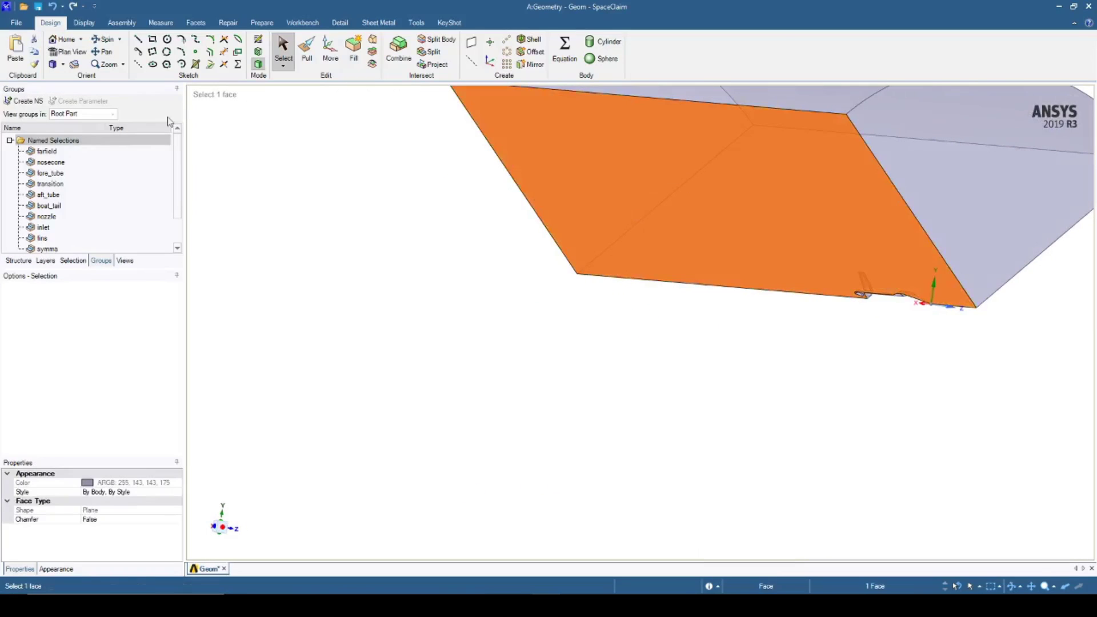
click(13, 103)
text(symmb)
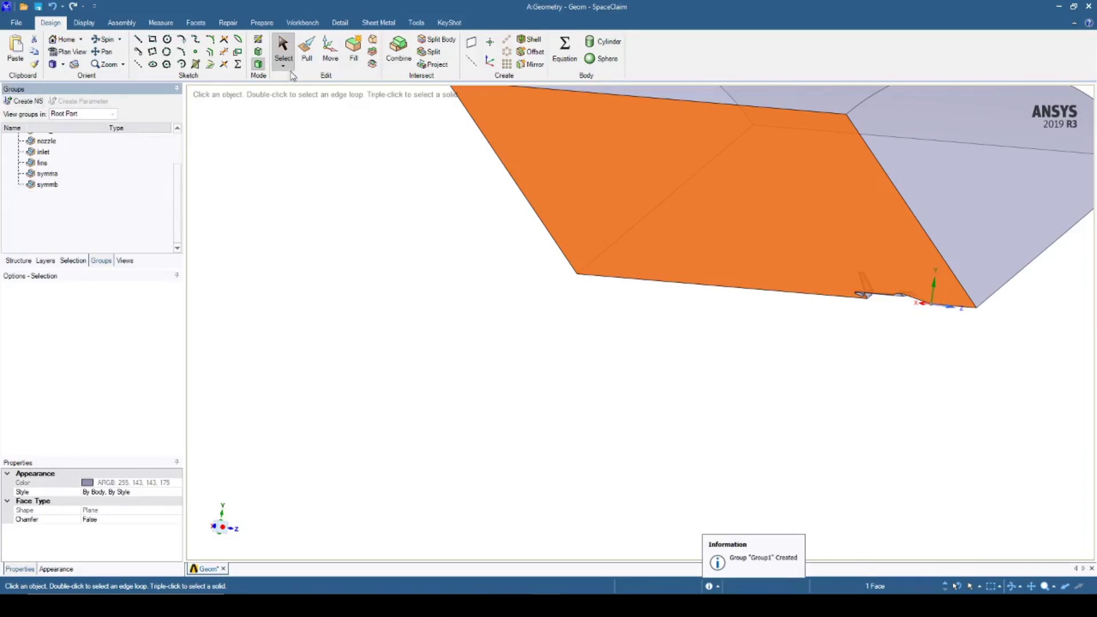
click(936, 366)
Step: Show the fore_BOI, fin_BOI, wake_BOI, Volume and nozzle_exh components and inspect their layout against the quarter enclosure
middle_drag(936, 366, 738, 372)
click(32, 262)
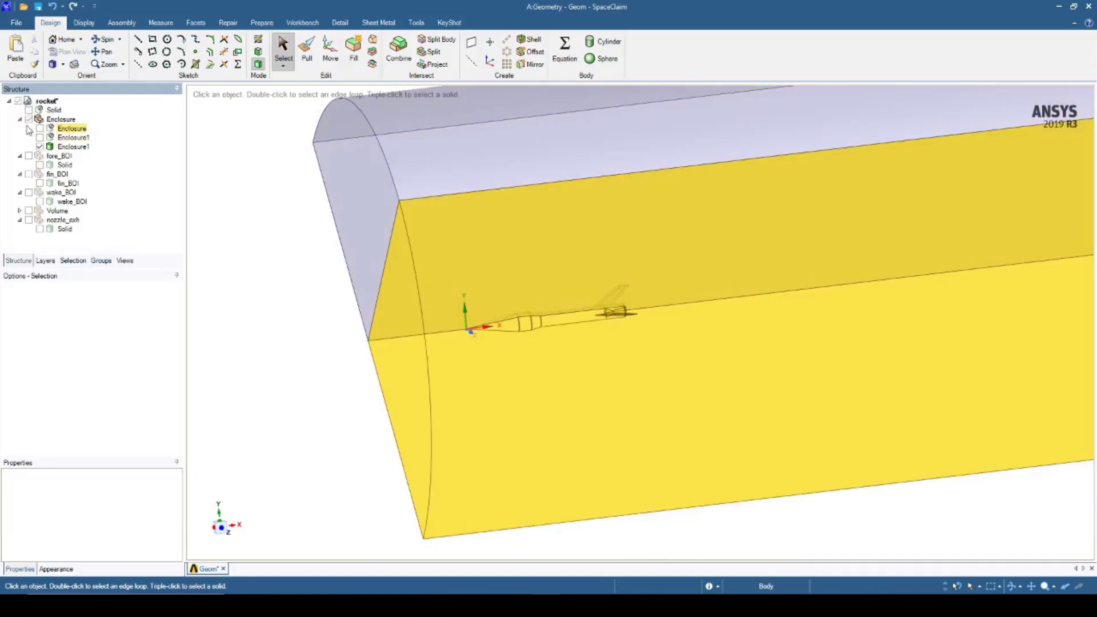
click(29, 192)
click(28, 211)
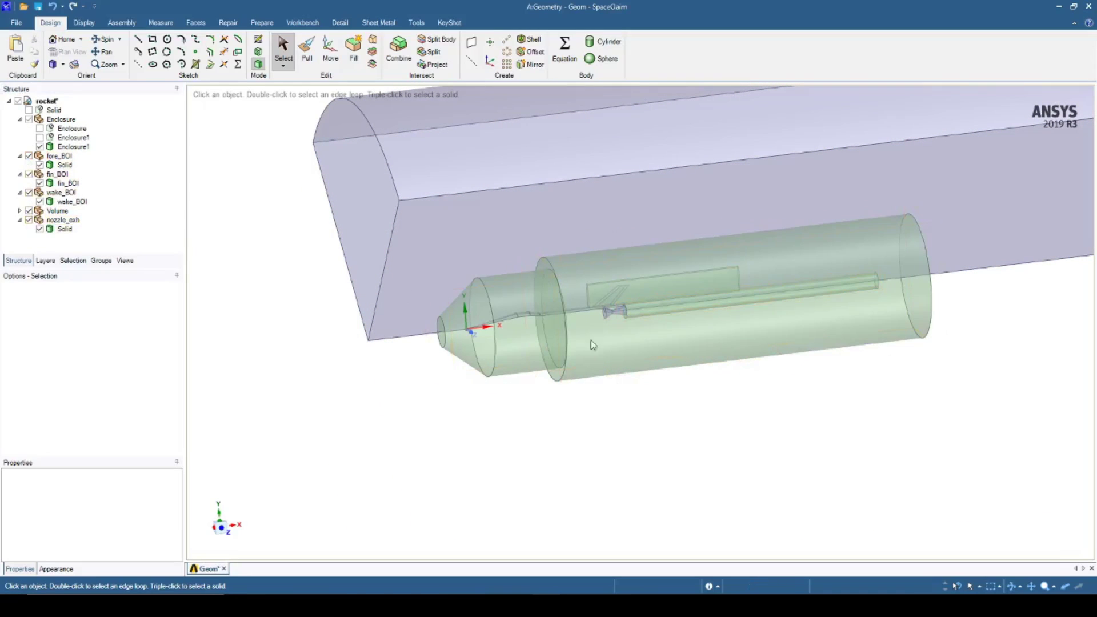
scroll(654, 425, up, 2)
middle_drag(606, 422, 621, 416)
scroll(621, 412, down, 4)
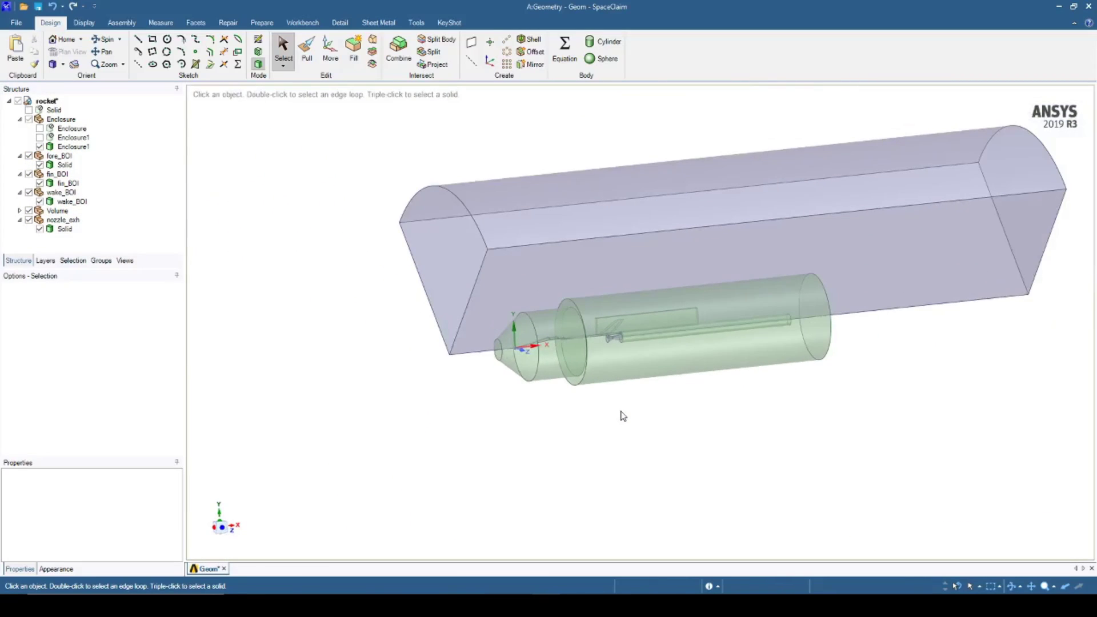
shift+middle_drag(626, 457, 551, 447)
scroll(577, 400, up, 3)
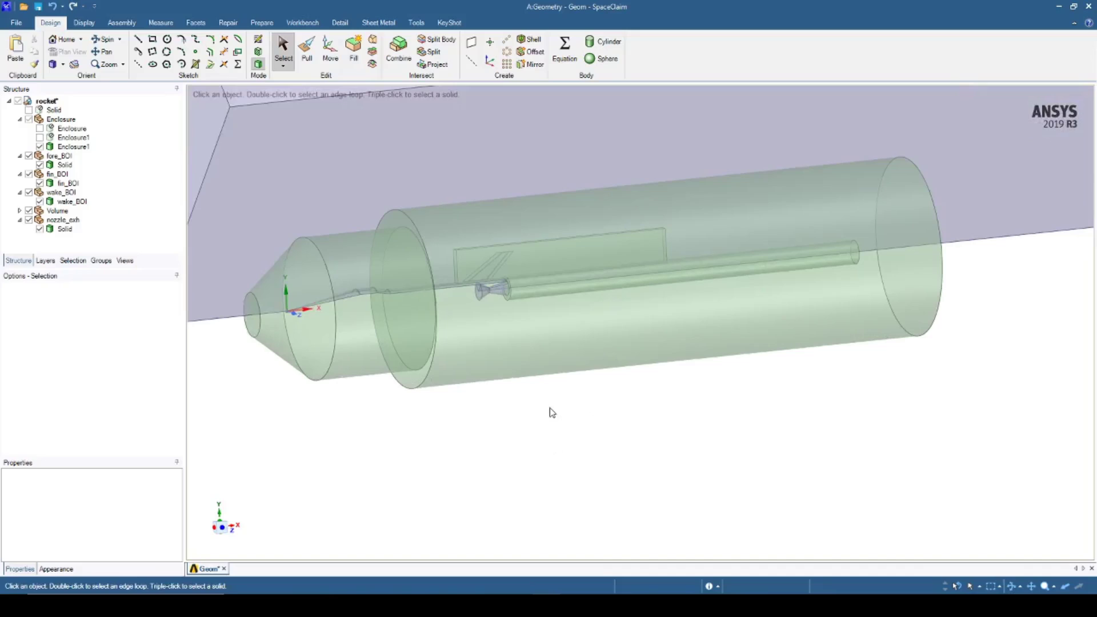
scroll(532, 411, down, 3)
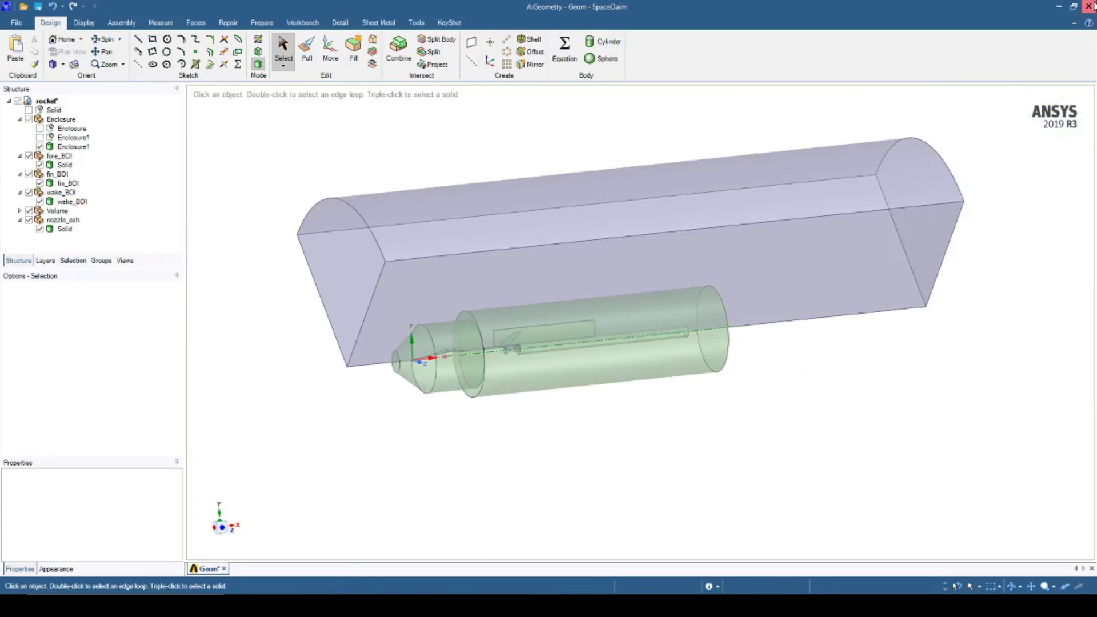